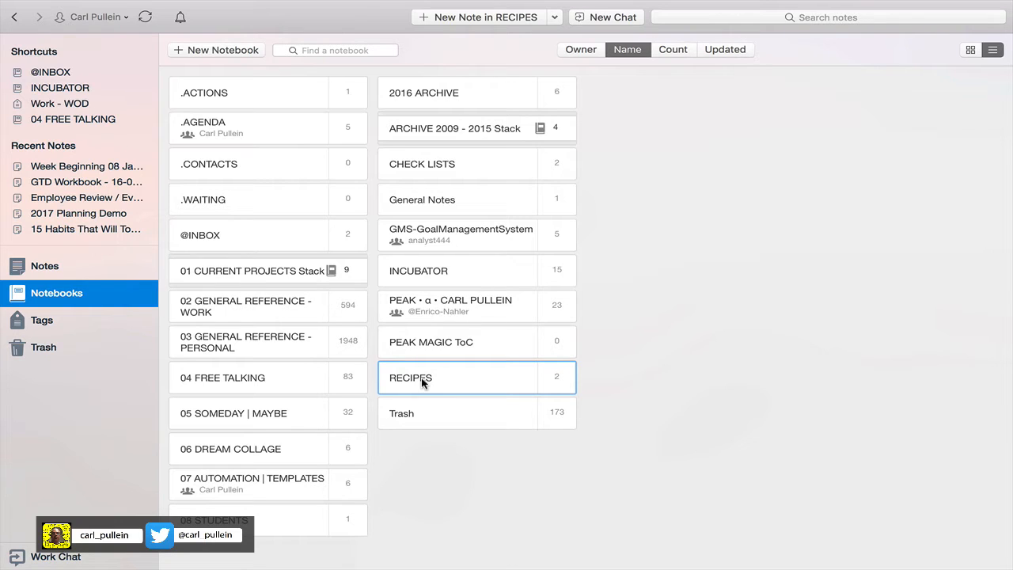
- Open the RECIPES notebook and look through the Best Yorkshire puddings note
left_click(422, 379)
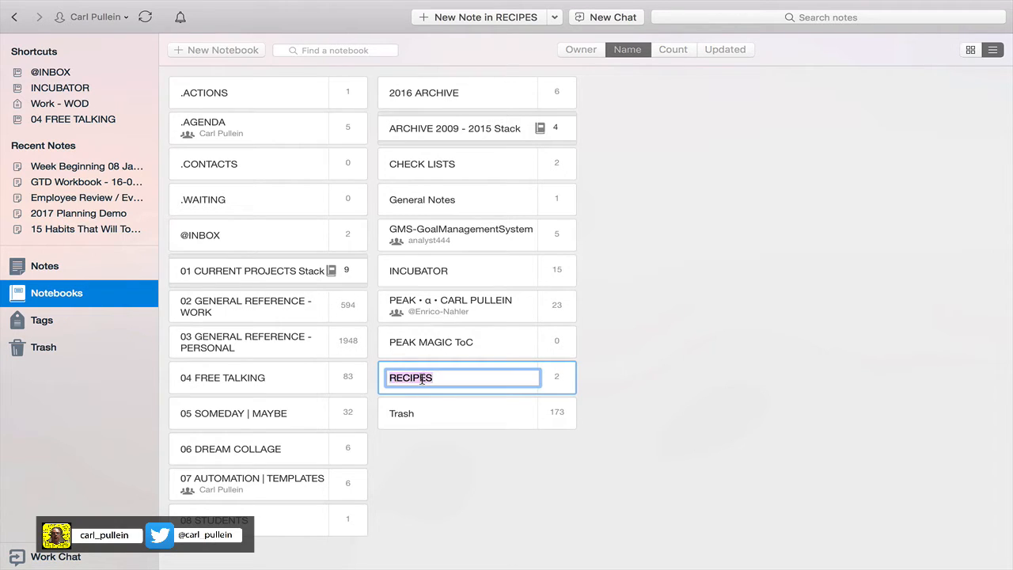
left_click(481, 427)
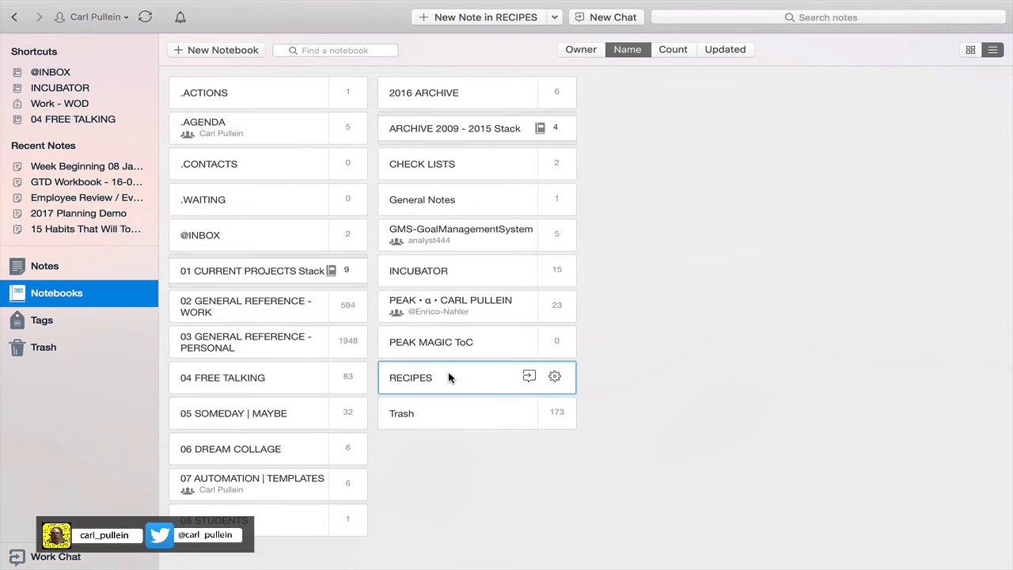
left_click(449, 377)
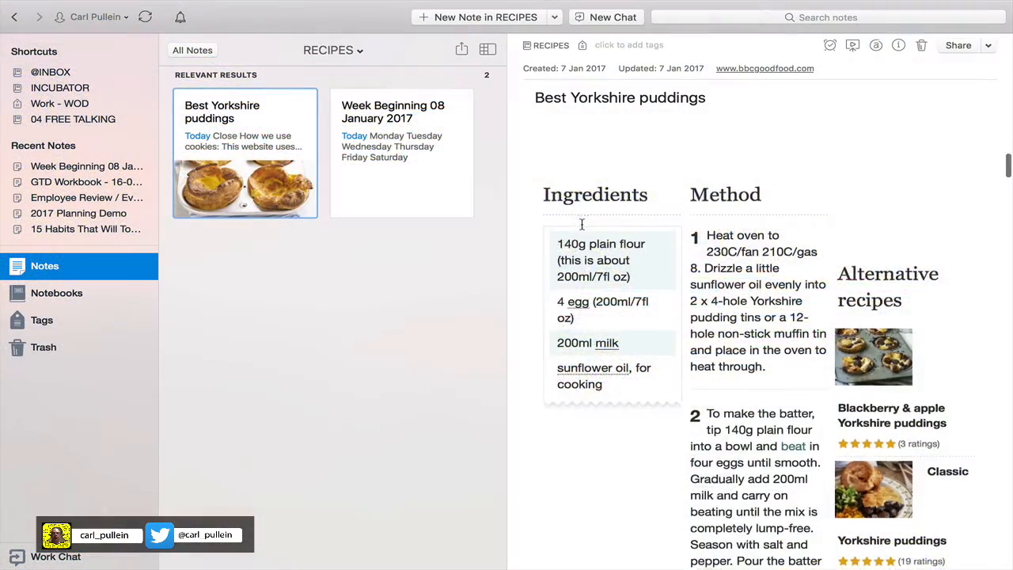
scroll(582, 224, "down", 4)
scroll(582, 224, "up", 10)
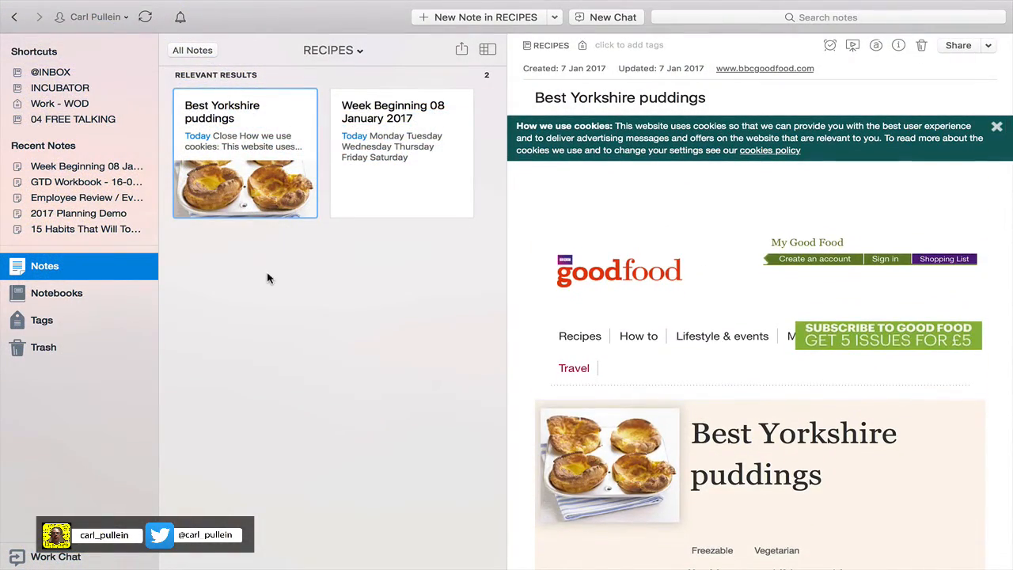
- In the Week Beginning 08 January 2017 note, insert a 2x1 table below the Saturday row and enter Sunday in its first cell
left_click(387, 206)
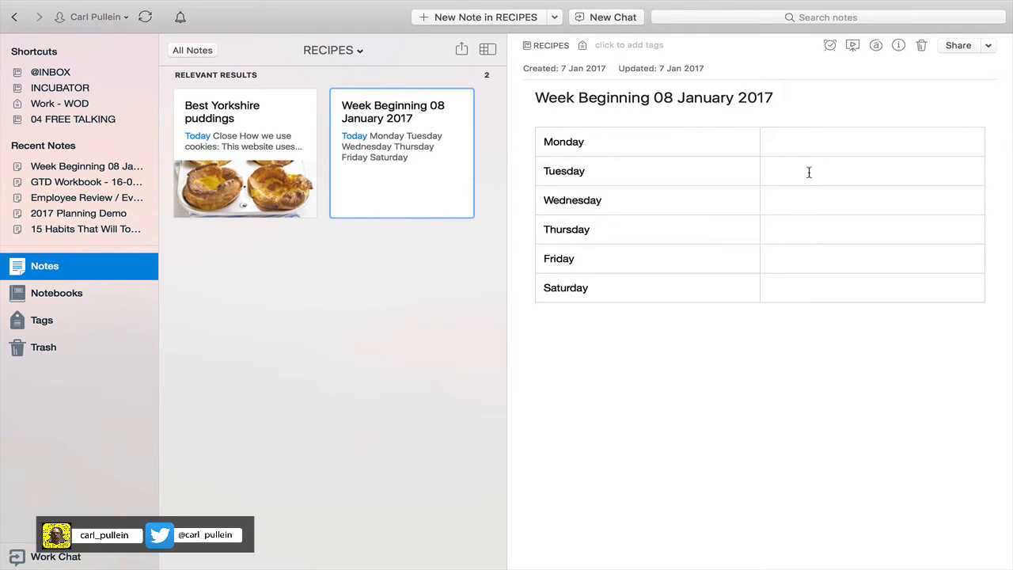
left_click(779, 318)
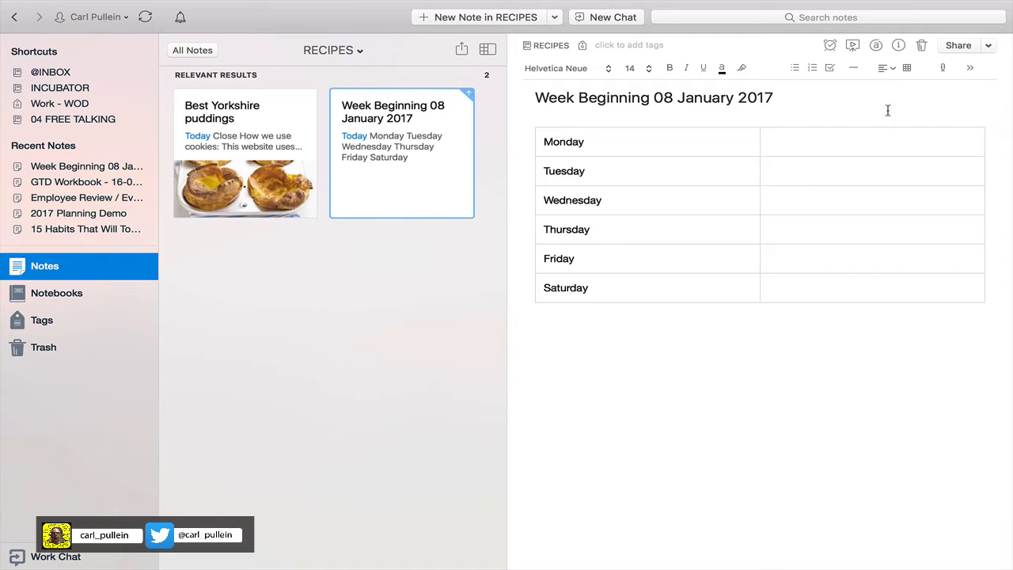
left_click(907, 69)
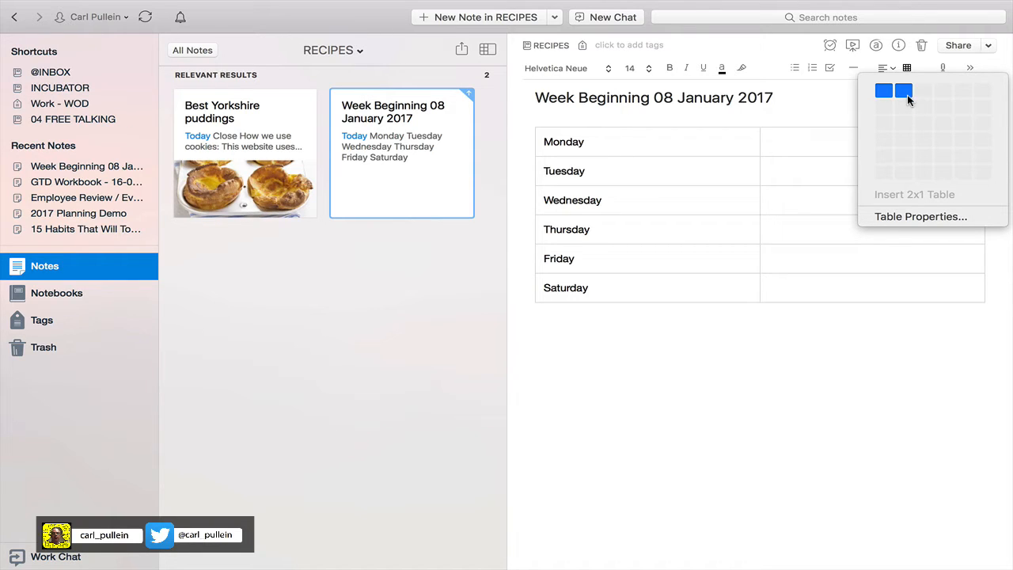
left_click(907, 94)
type("Sunday")
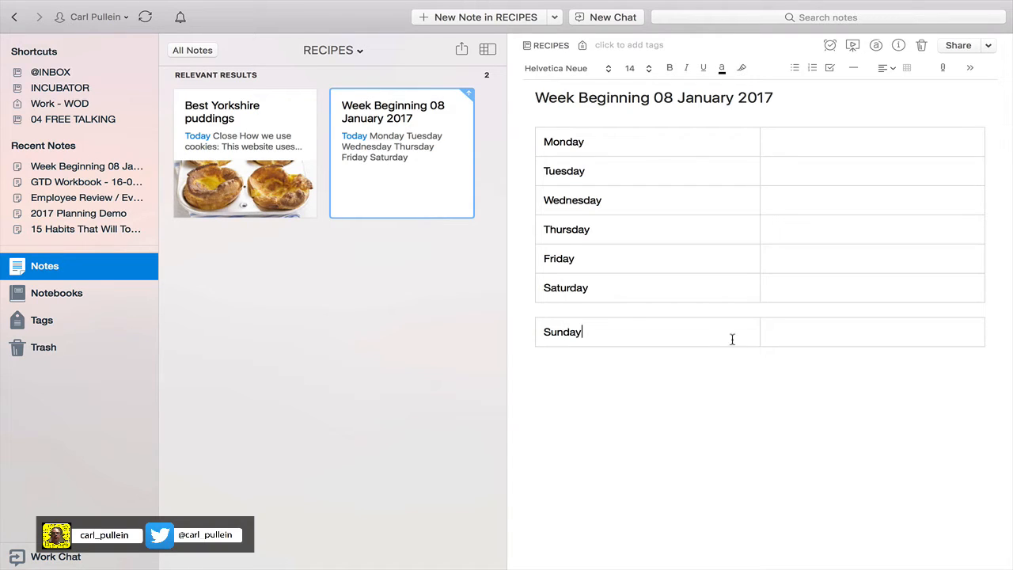
left_click(737, 362)
left_click(907, 68)
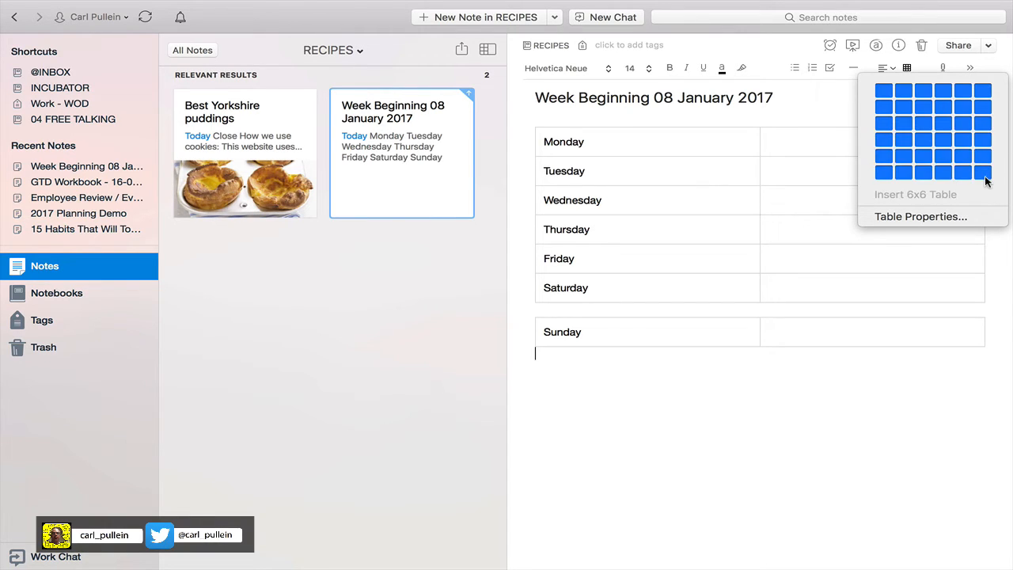
left_click(909, 68)
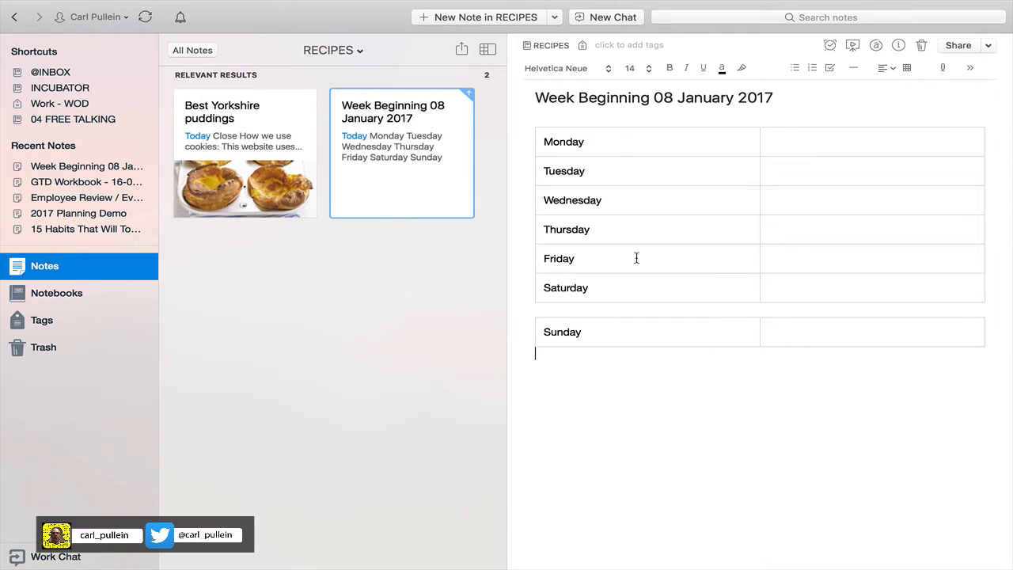
left_click(556, 148)
- Copy the classic note link of the Best Yorkshire puddings note
left_click(214, 133)
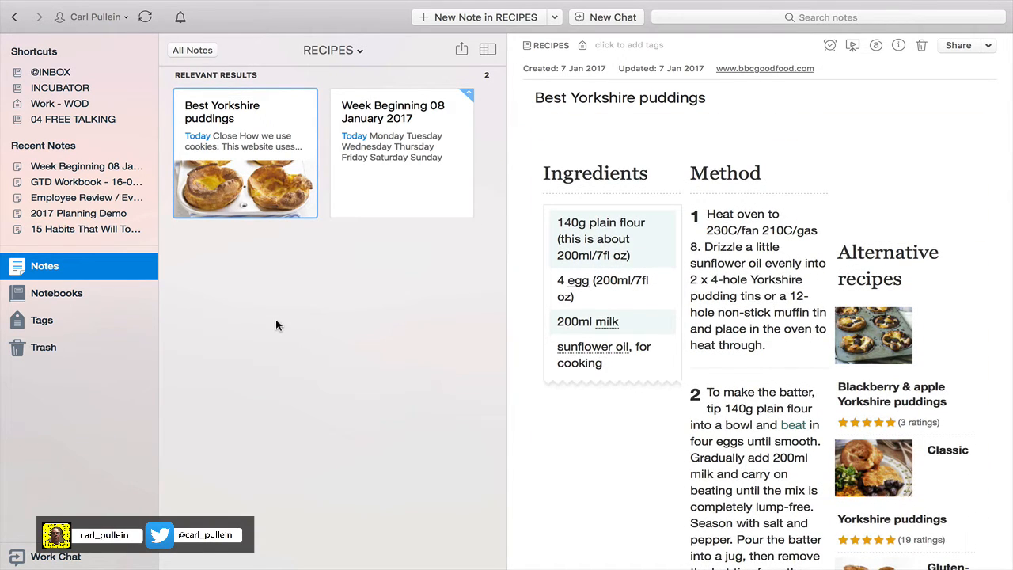
left_click(362, 199)
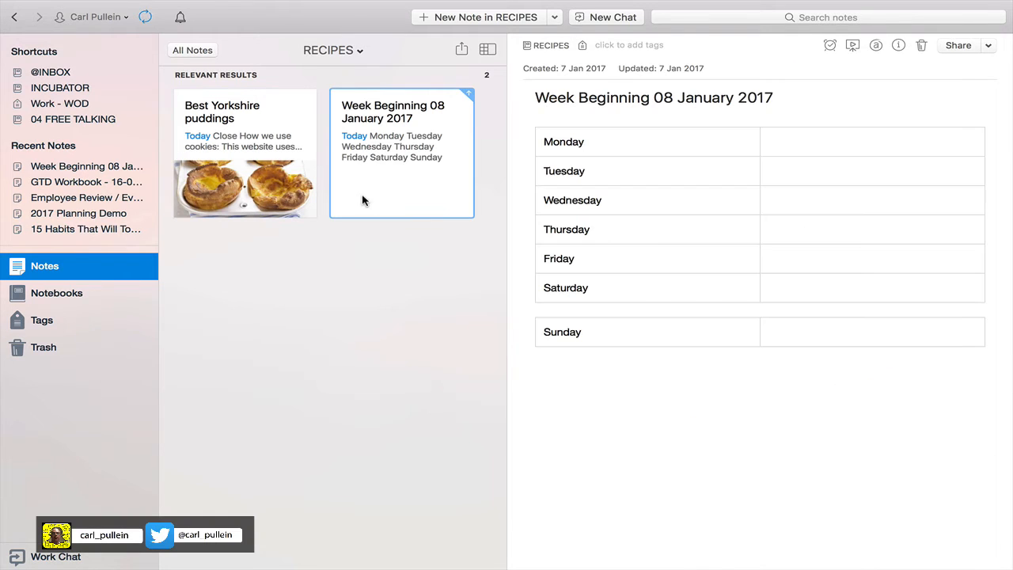
left_click(224, 155)
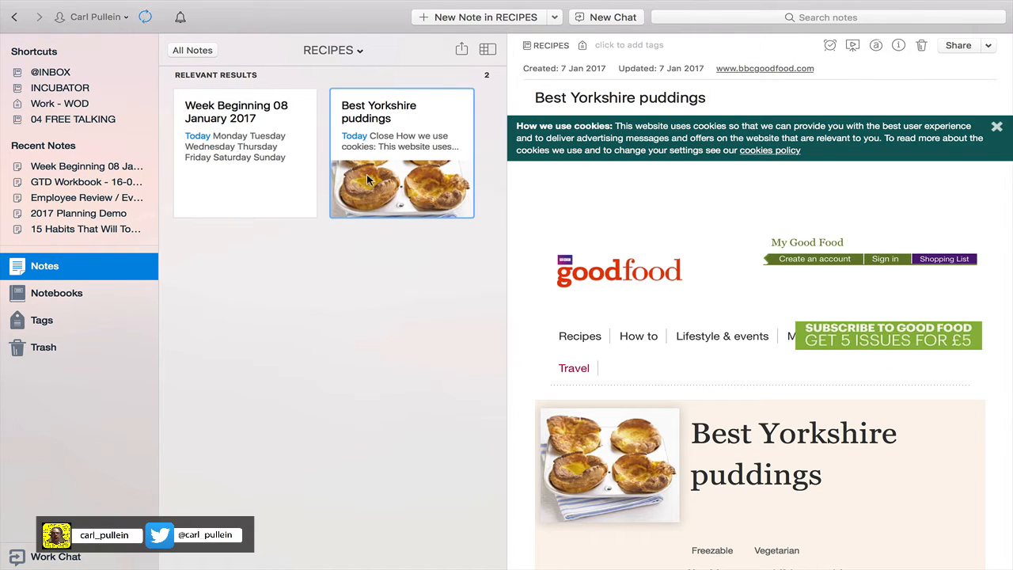
left_click(402, 141, "ctrl")
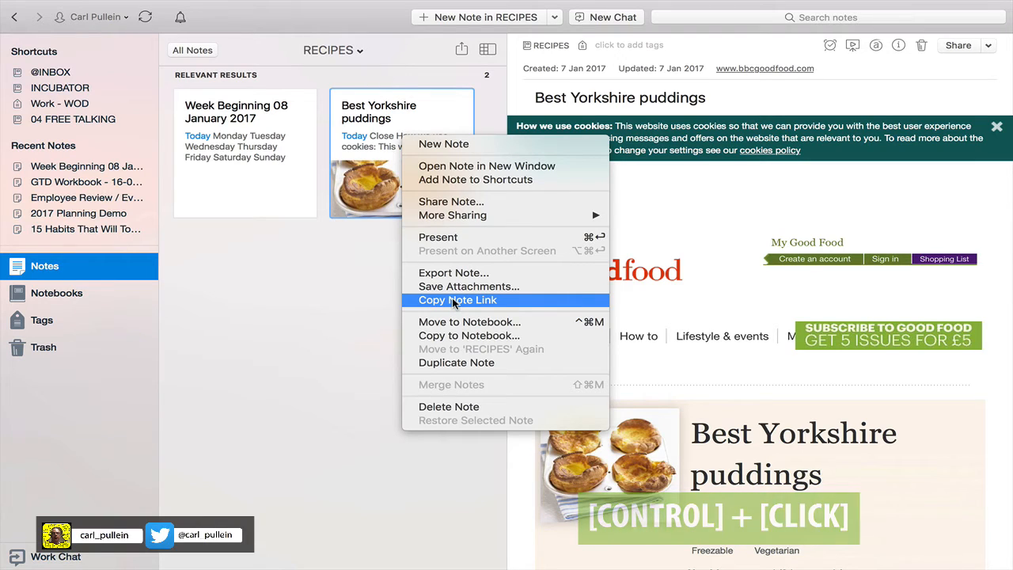
key("alt")
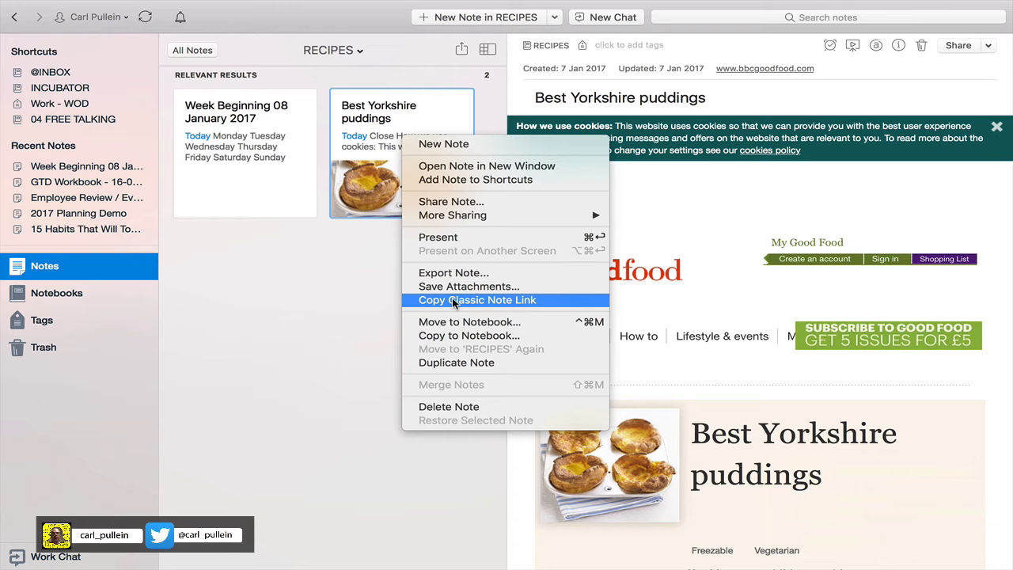
left_click(452, 300, "alt")
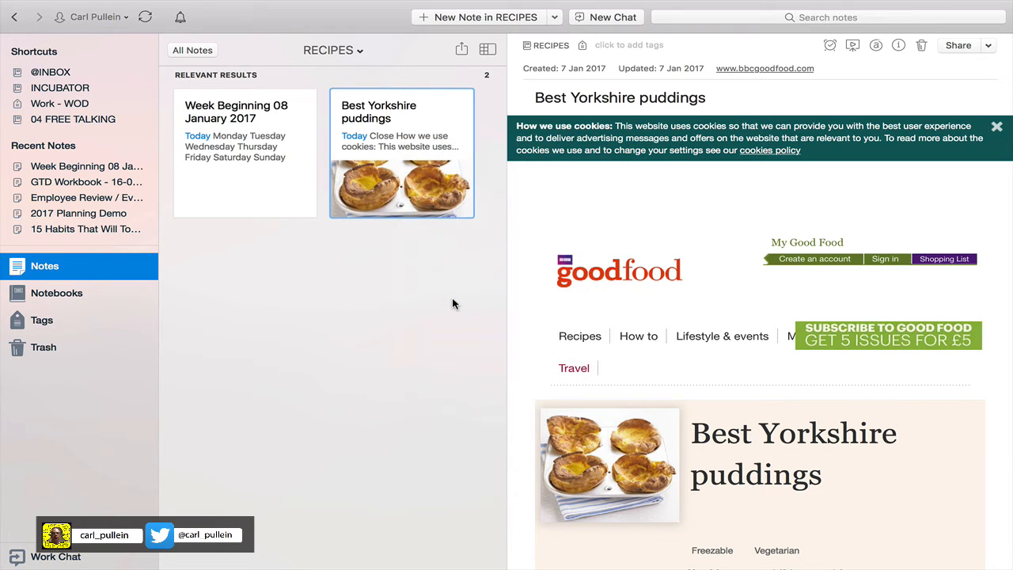
- Paste the copied recipe link into the empty cell beside Monday in the weekly plan note and follow the link
left_click(225, 175)
left_click(811, 148)
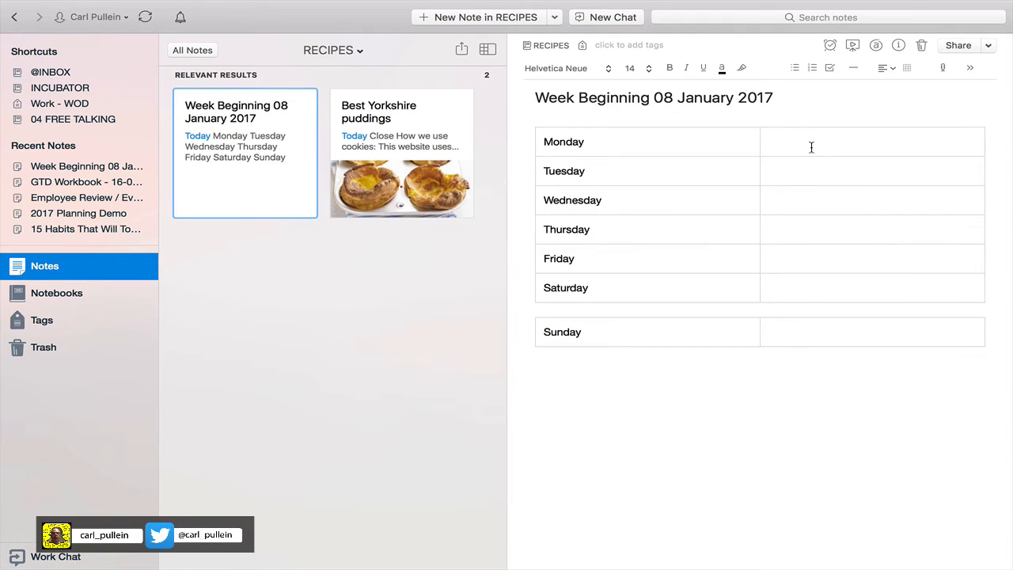
key("super+v")
left_click(852, 401)
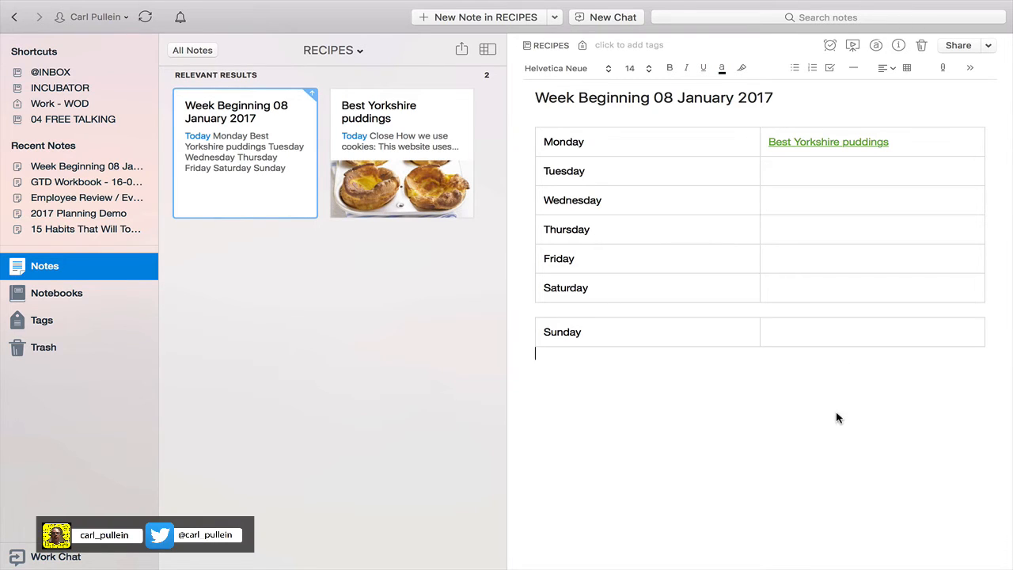
left_click(822, 143)
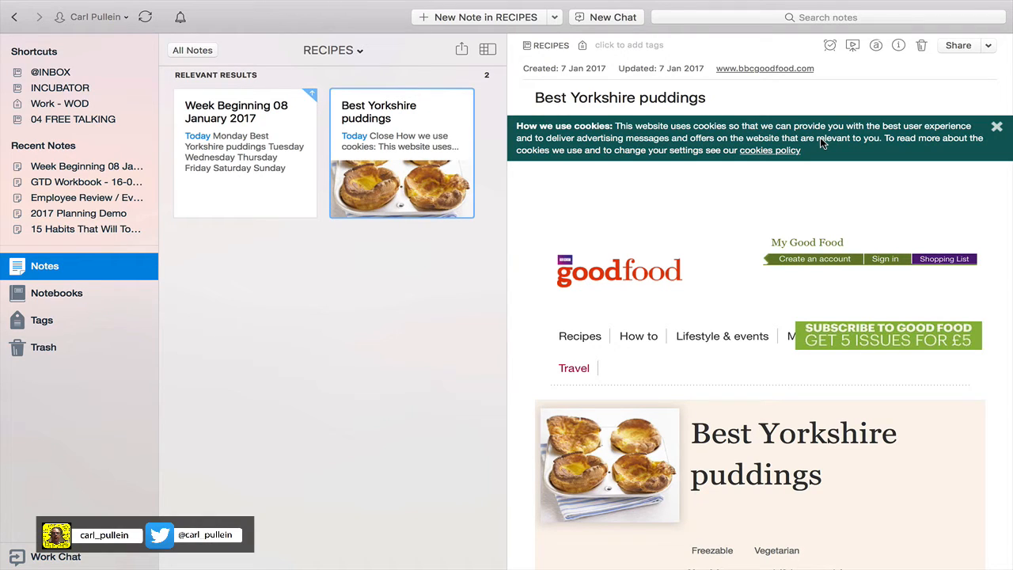
- Return to the Week Beginning 08 January 2017 note and paste the same recipe link beside Tuesday
left_click(294, 168)
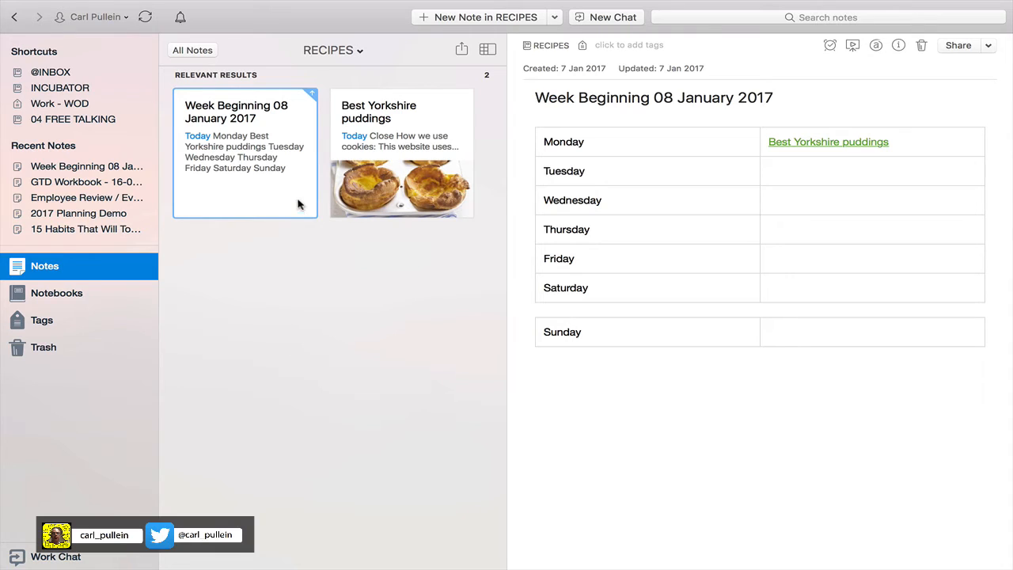
left_click(779, 177)
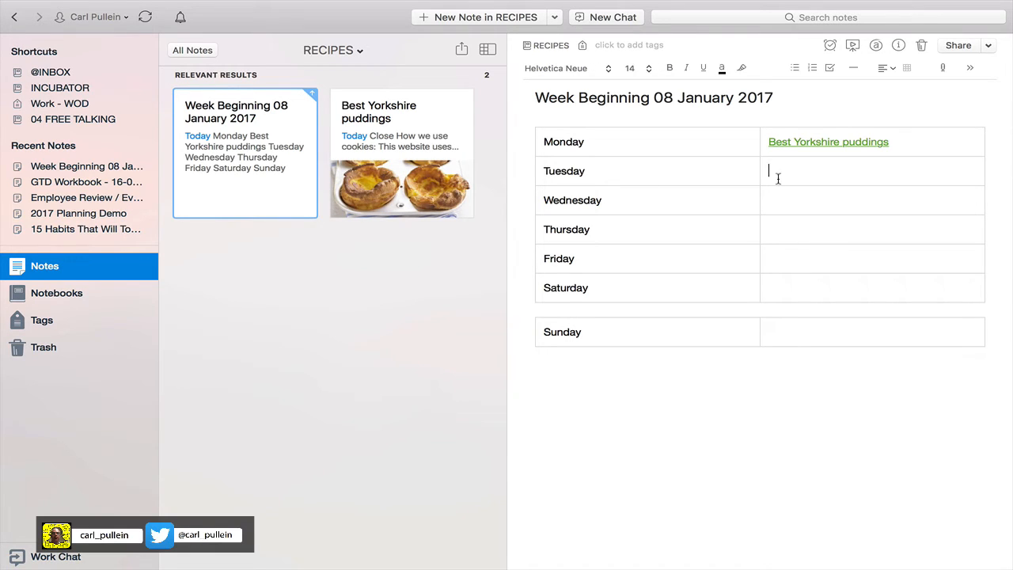
key("super+v")
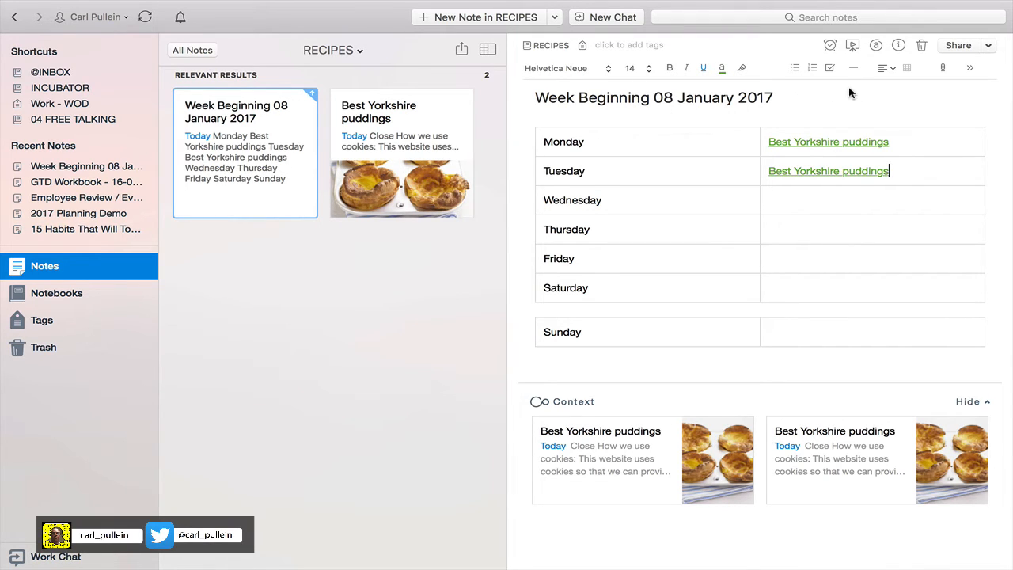
- Add a reminder to the weekly plan note dated 9 January 2017
left_click(830, 49)
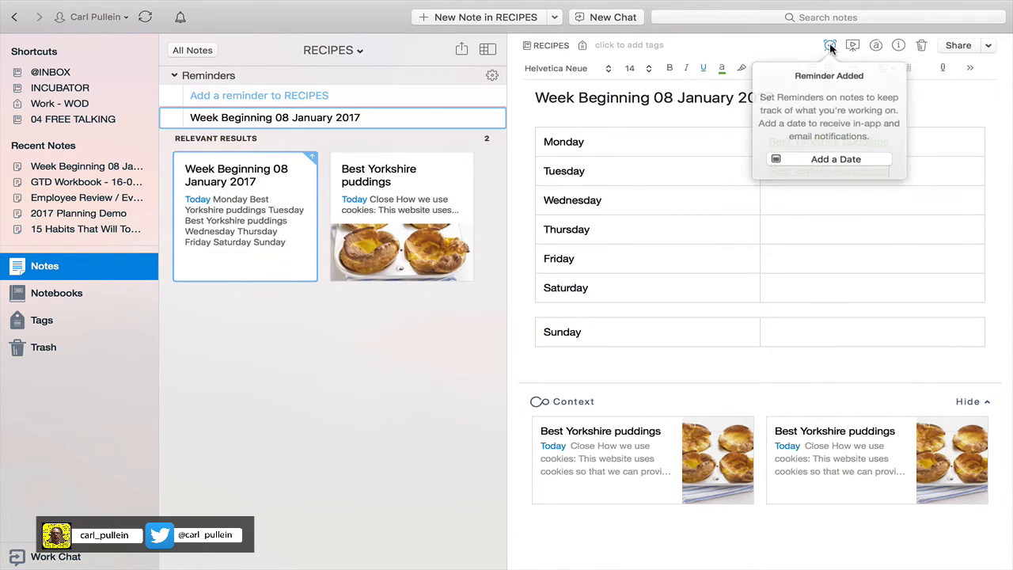
left_click(843, 159)
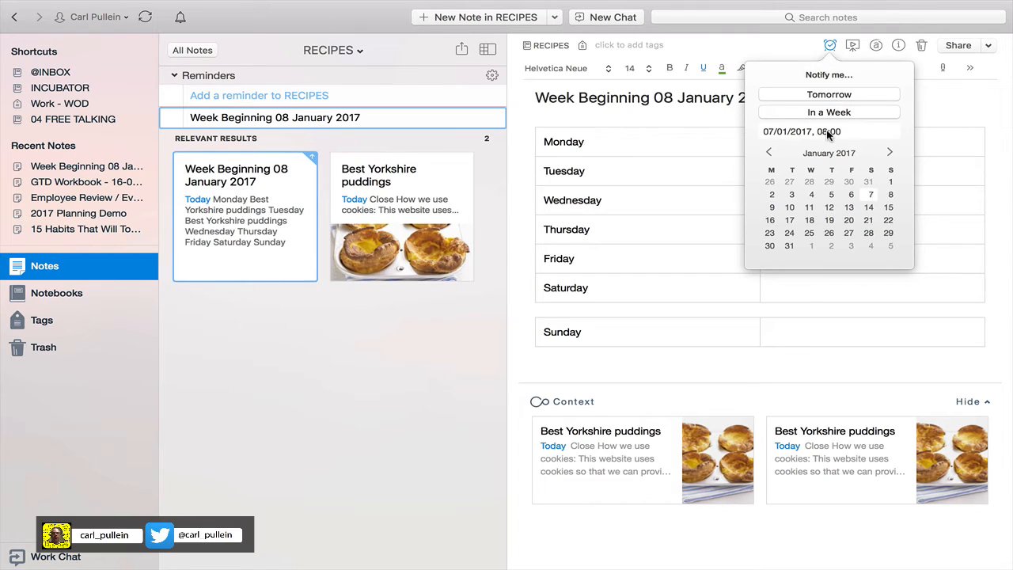
left_click(771, 208)
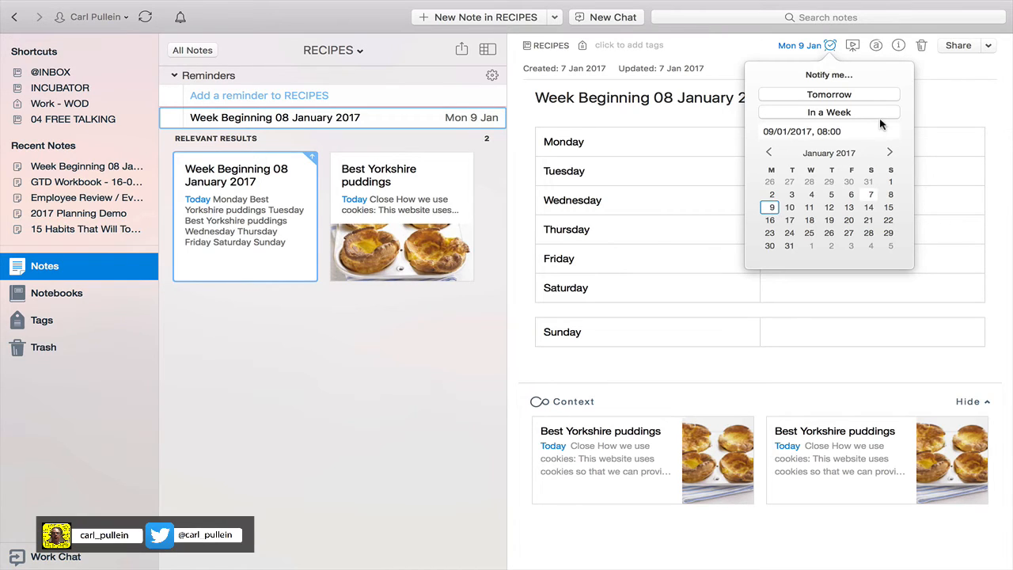
left_click(944, 92)
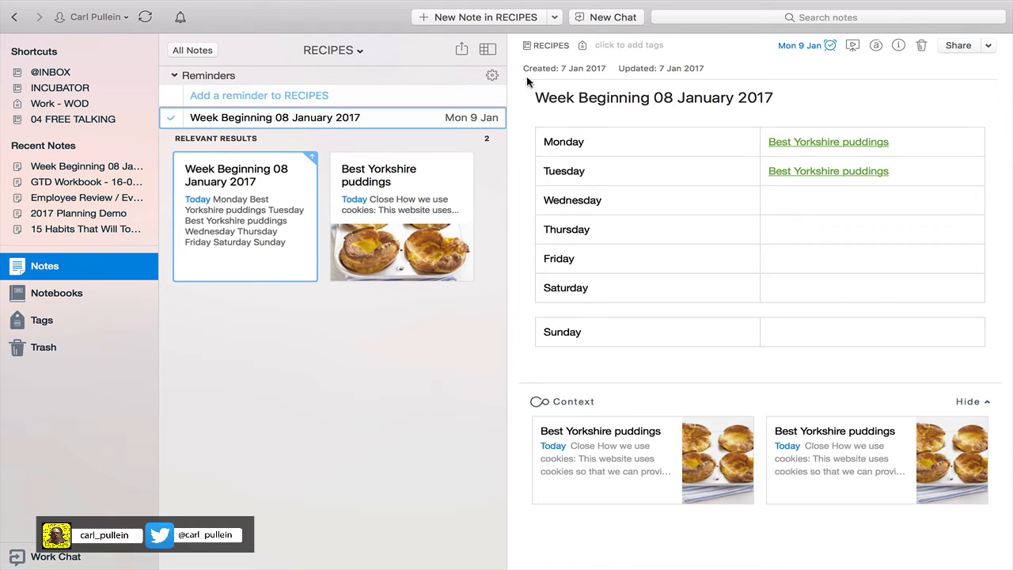
- Change the weekly plan note's reminder date to 10 January 2017
left_click(828, 45)
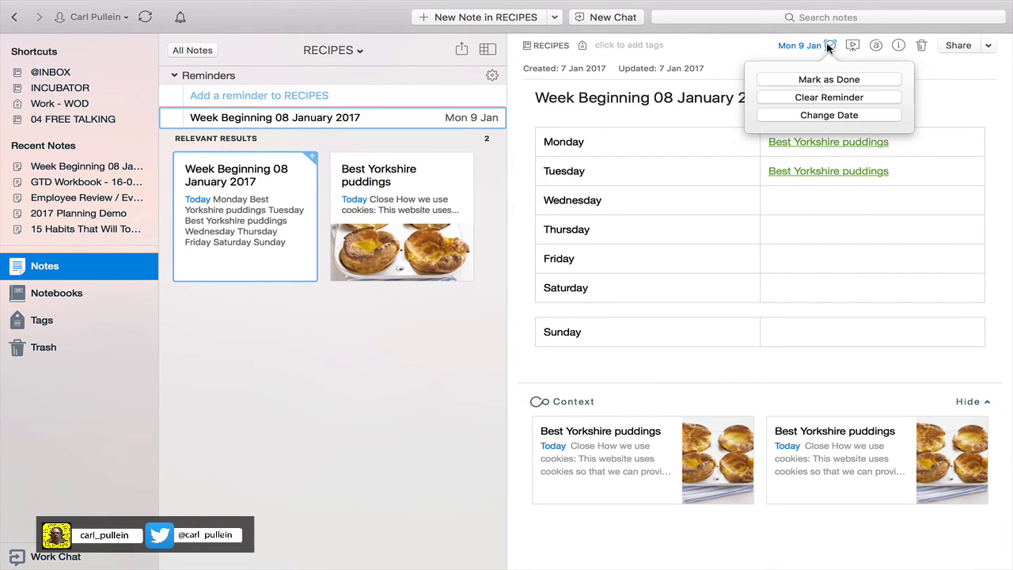
left_click(844, 117)
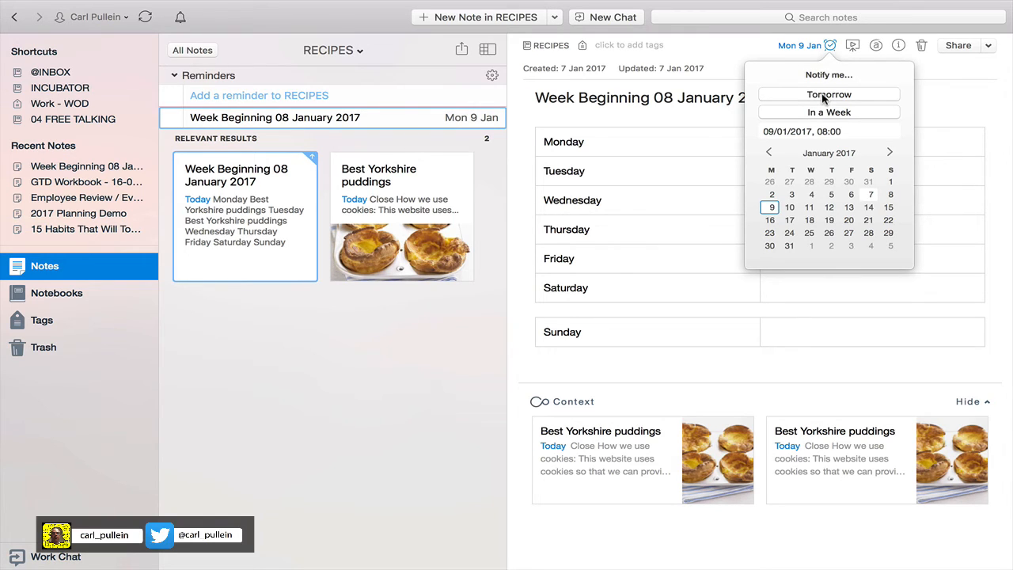
left_click(790, 208)
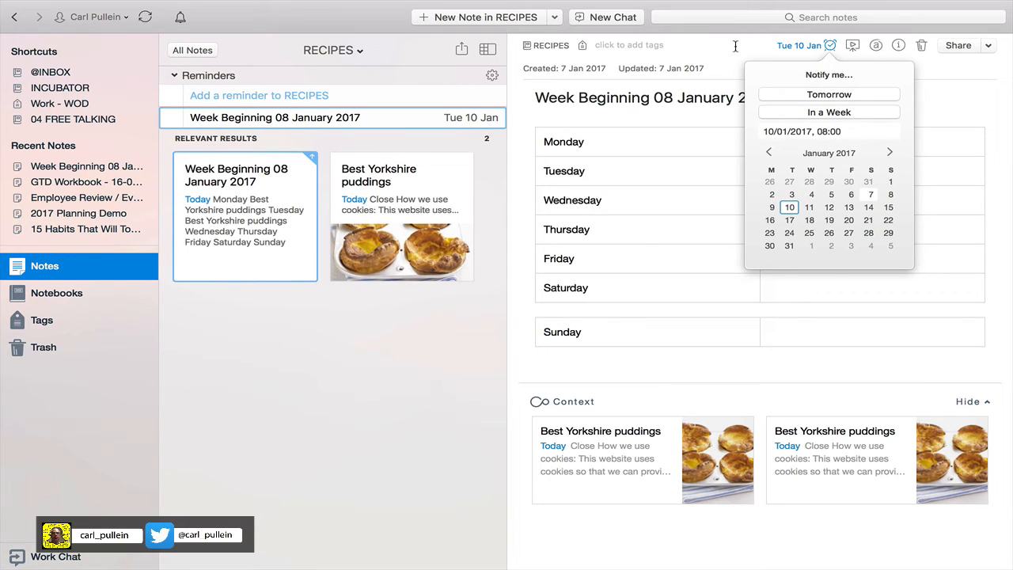
left_click(966, 83)
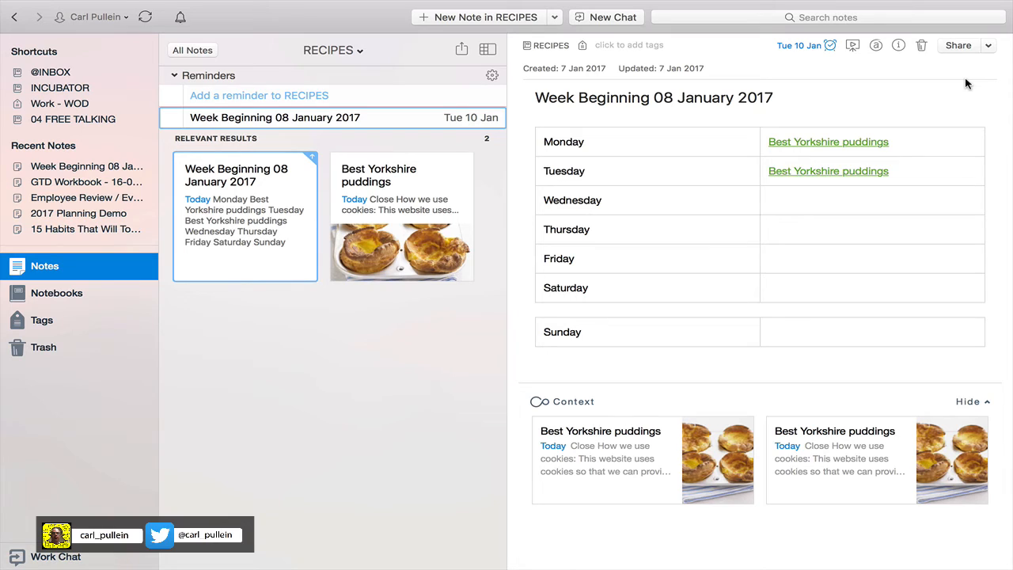
- Copy the classic note link of the Week Beginning 08 January 2017 note
right_click(258, 225)
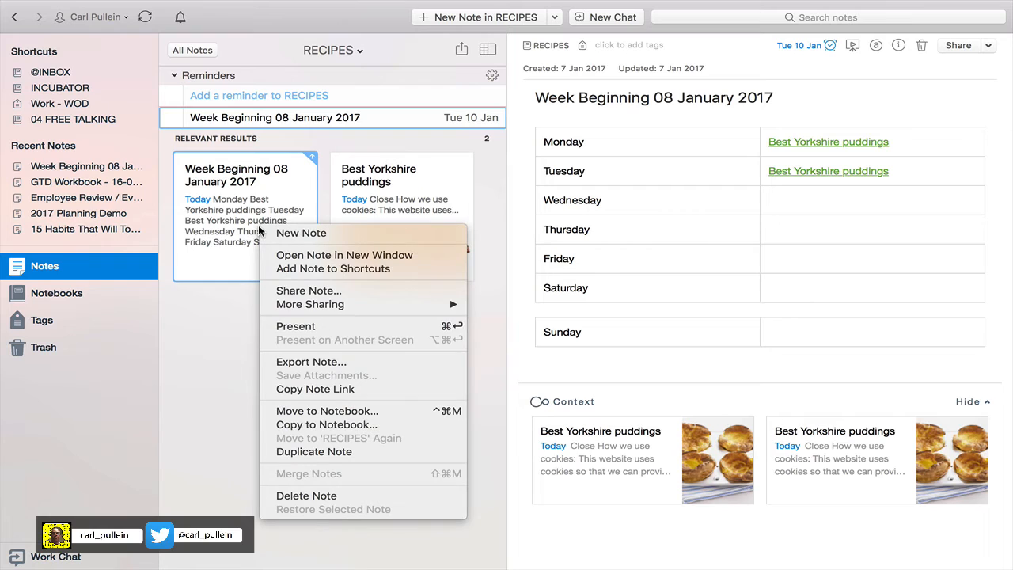
key("alt")
left_click(320, 390)
- Switch to Todoist, make its window full screen, and open the Inbox
key("ctrl+Left")
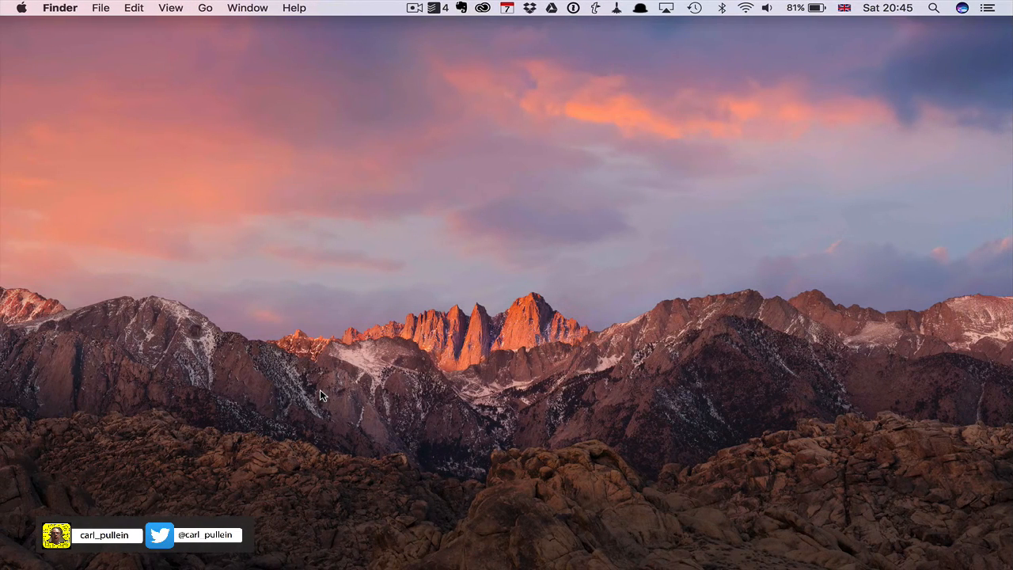
left_click(411, 523)
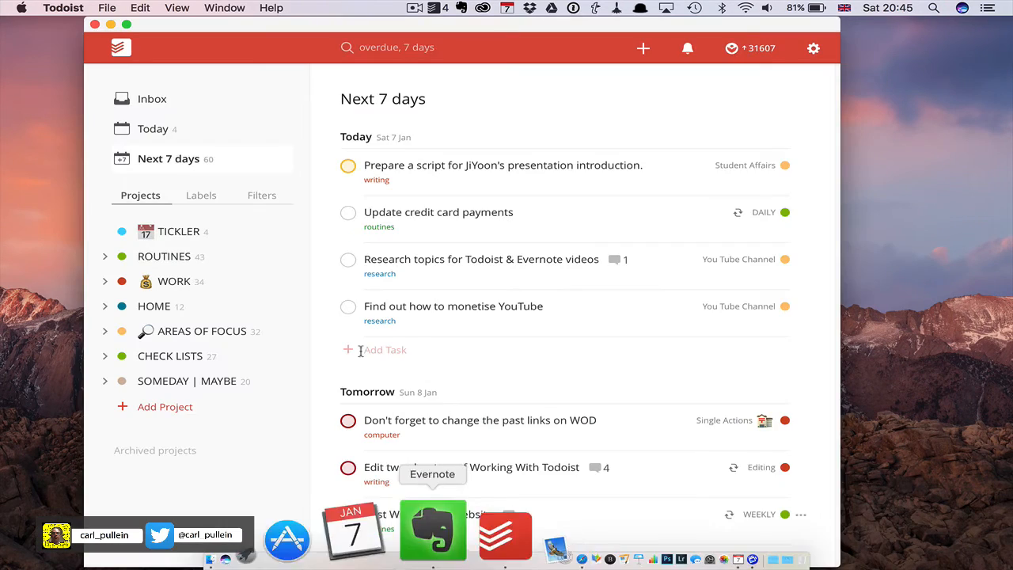
left_click(126, 24)
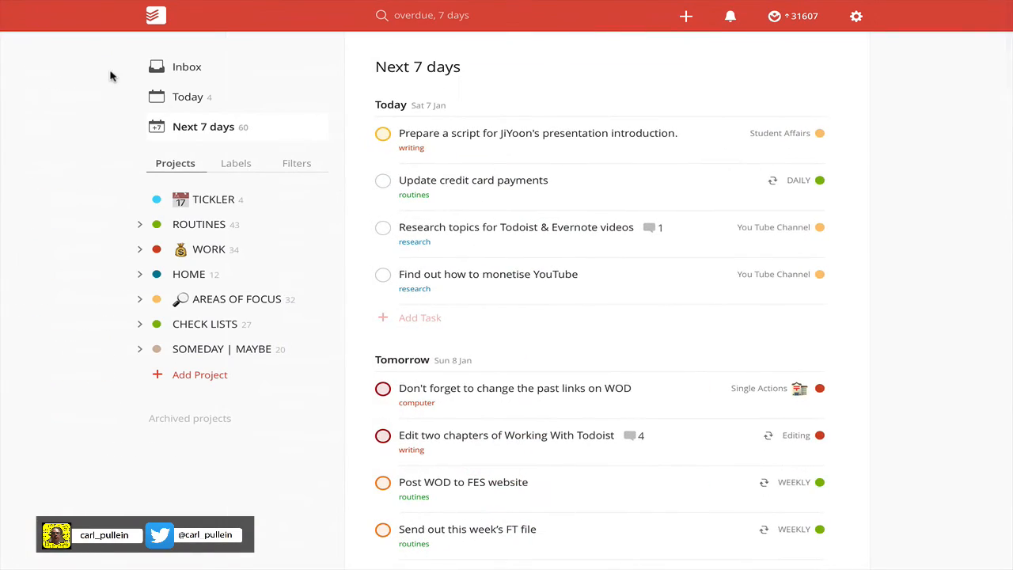
left_click(193, 70)
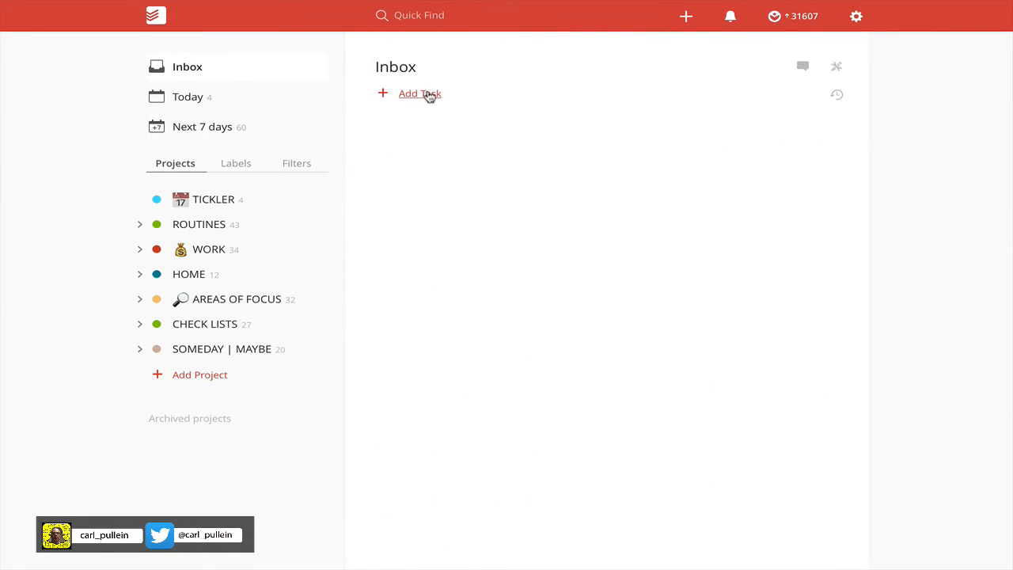
- Start a new Inbox task with the text "Check Today's recipe"
left_click(427, 95)
type("Check Today's")
key("BackSpace")
key("BackSpace")
type("'s recip")
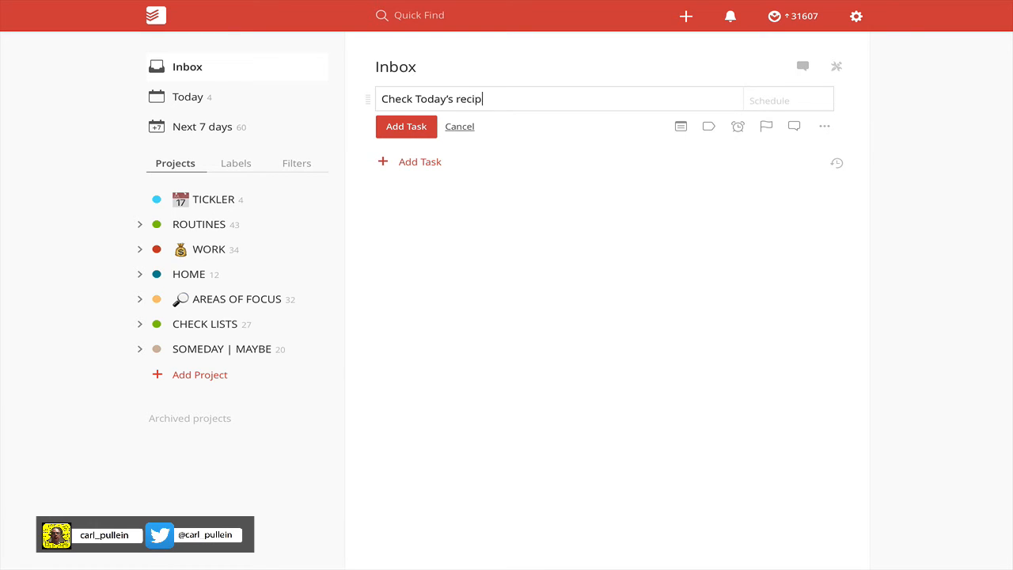
type("e")
- Enclose the task text in parentheses, paste the copied Evernote note link in front of it, and add the task
left_click(381, 99)
type("(")
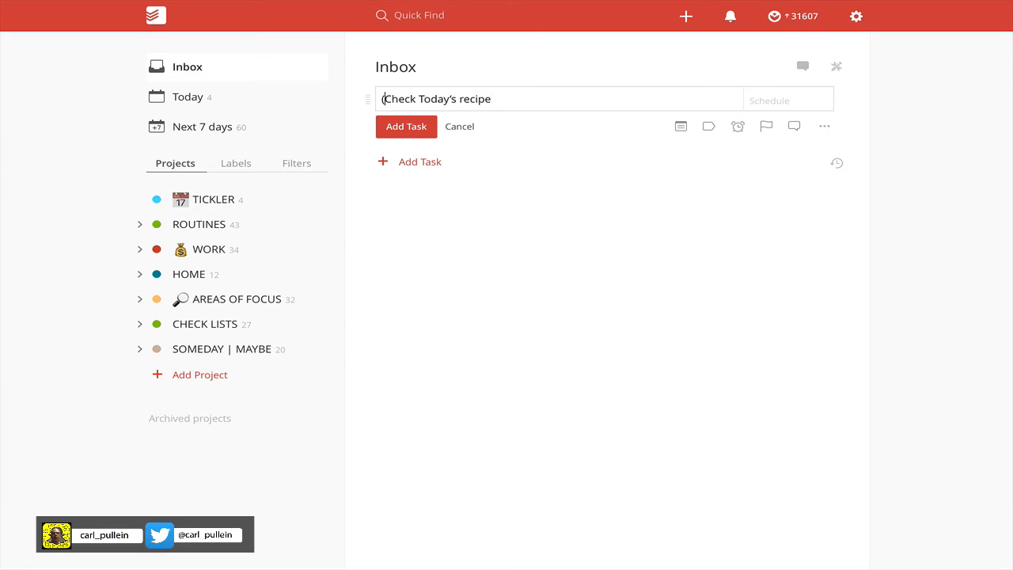
left_click(495, 98)
type(")")
key("ctrl+v")
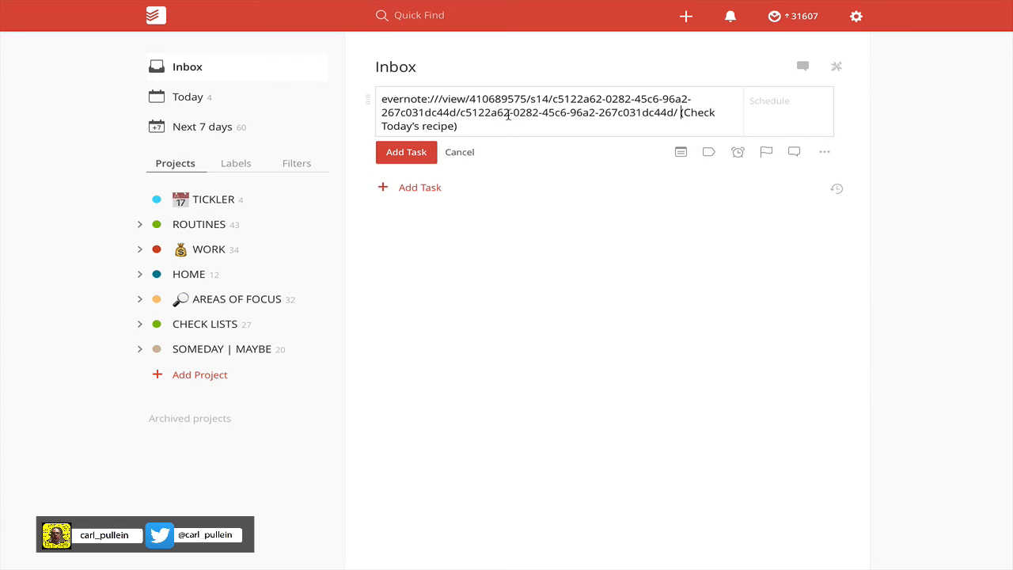
left_click(413, 152)
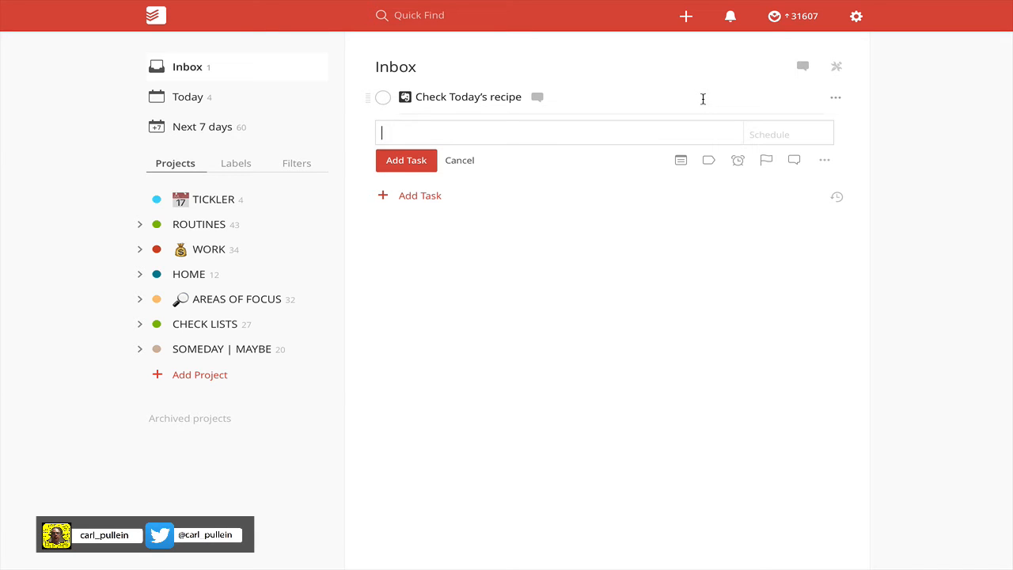
- Edit the Check Today's recipe task and enter "Ev day from Monday until" as the beginning of its recurring schedule
left_click(836, 99)
left_click(878, 104)
left_click(656, 98)
left_click(762, 100)
type("Ev")
type("ery")
key("BackSpace")
key("BackSpace")
key("BackSpace")
type("day from Mon")
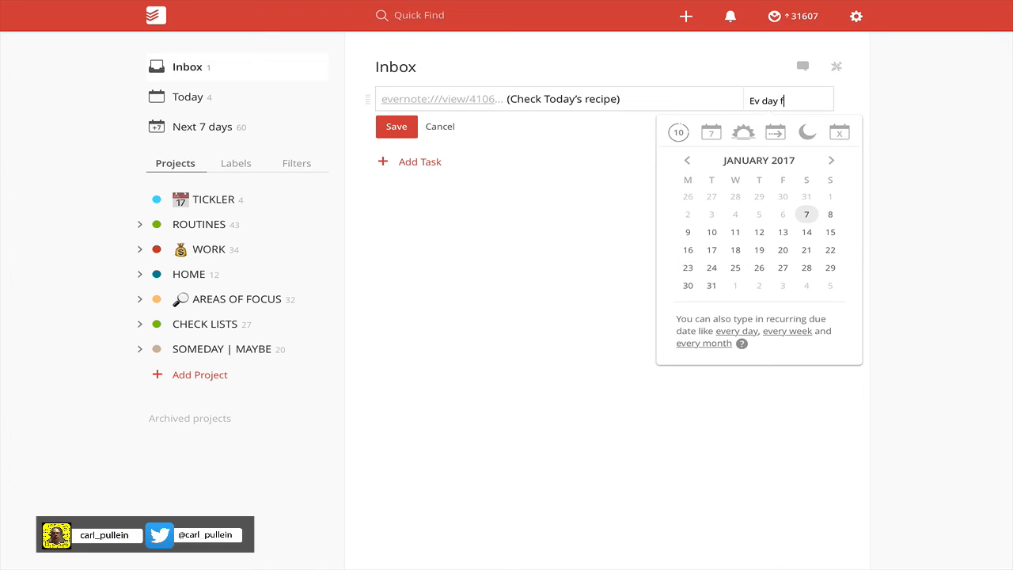
type("day until")
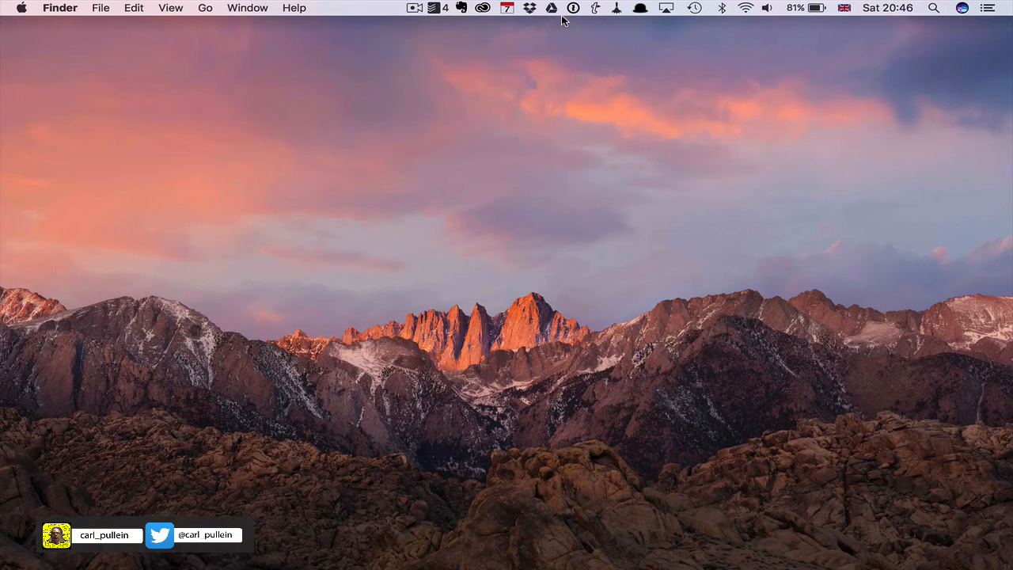
- Consult the January 2017 calendar in Fantastical, then complete the task's recurring schedule in Todoist with the end date 15 Jan and save it
left_click(507, 8)
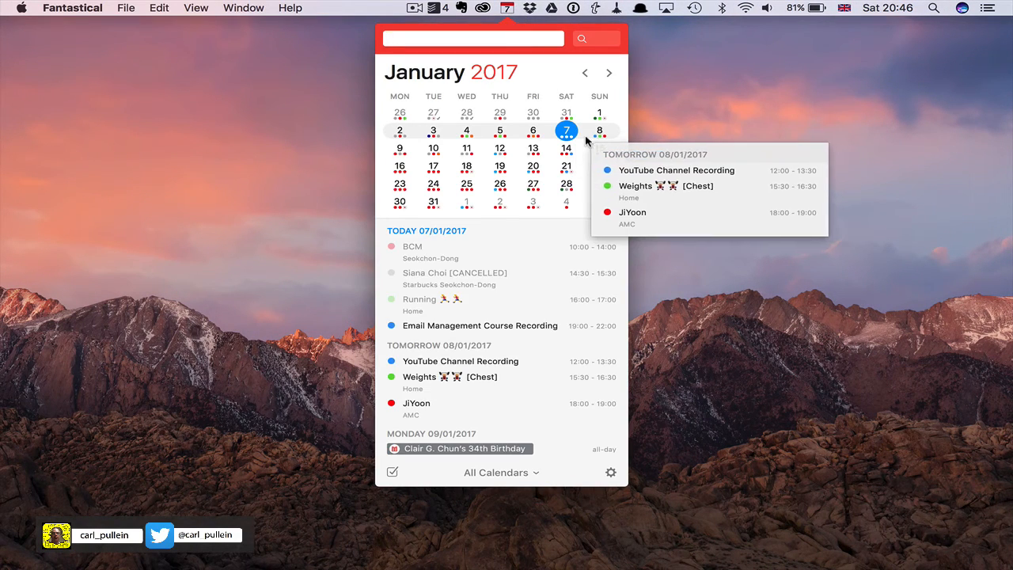
mouse_move(586, 165)
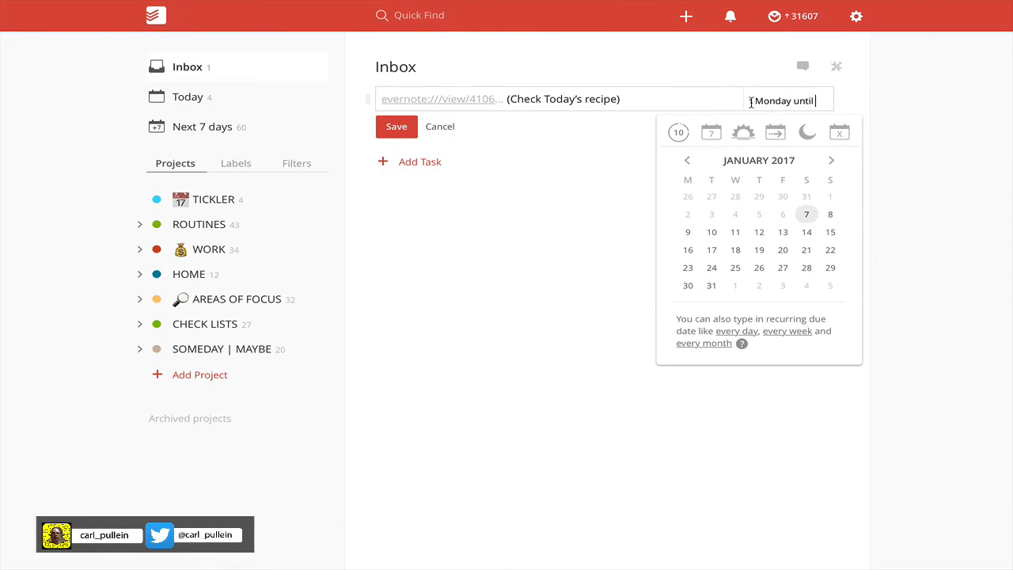
type("15")
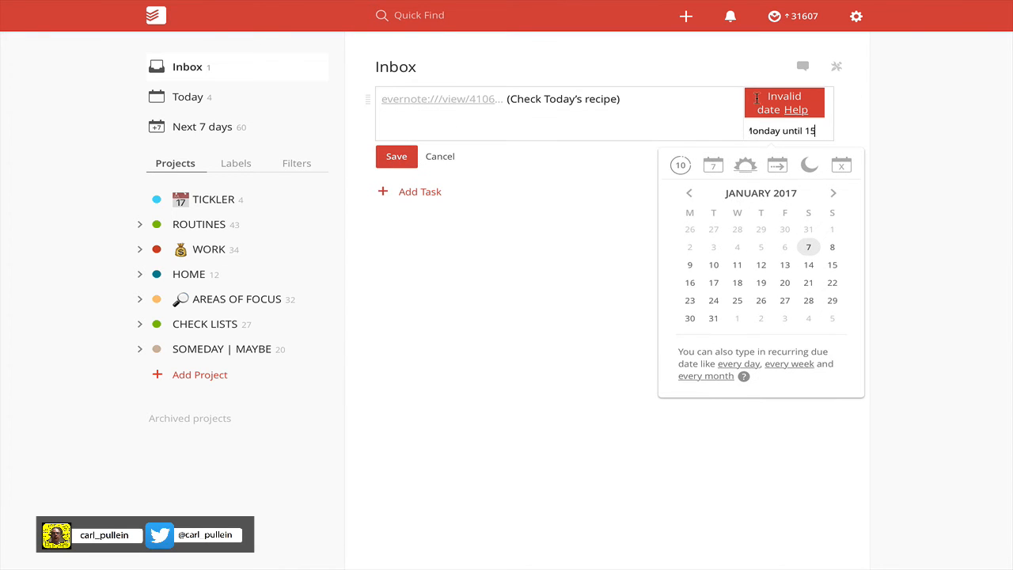
type(" Jan")
key("Return")
mouse_move(785, 96)
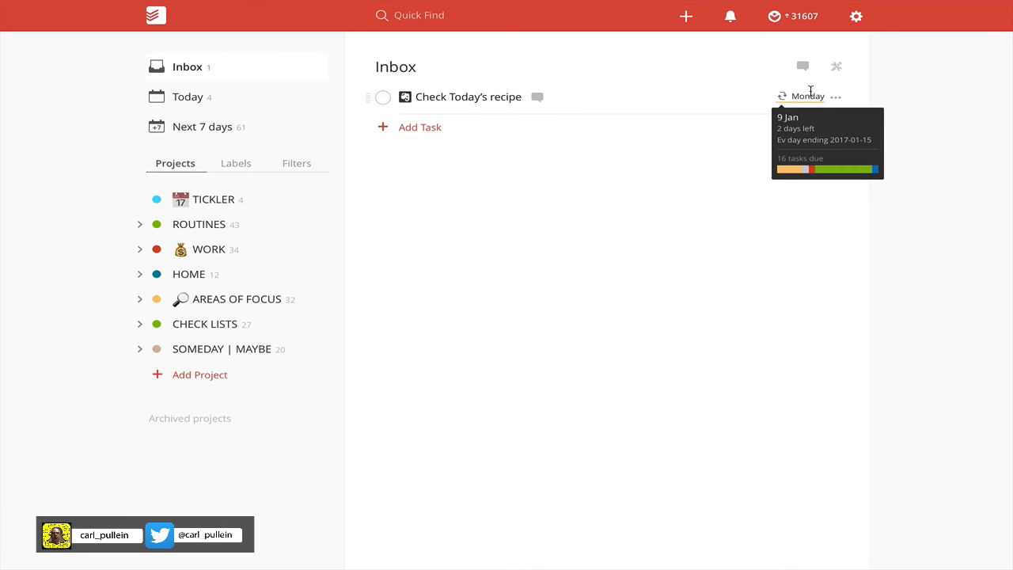
- Switch to Evernote and change the Week Beginning 08 January 2017 note's reminder date to 11 January 2017
key("ctrl+Right")
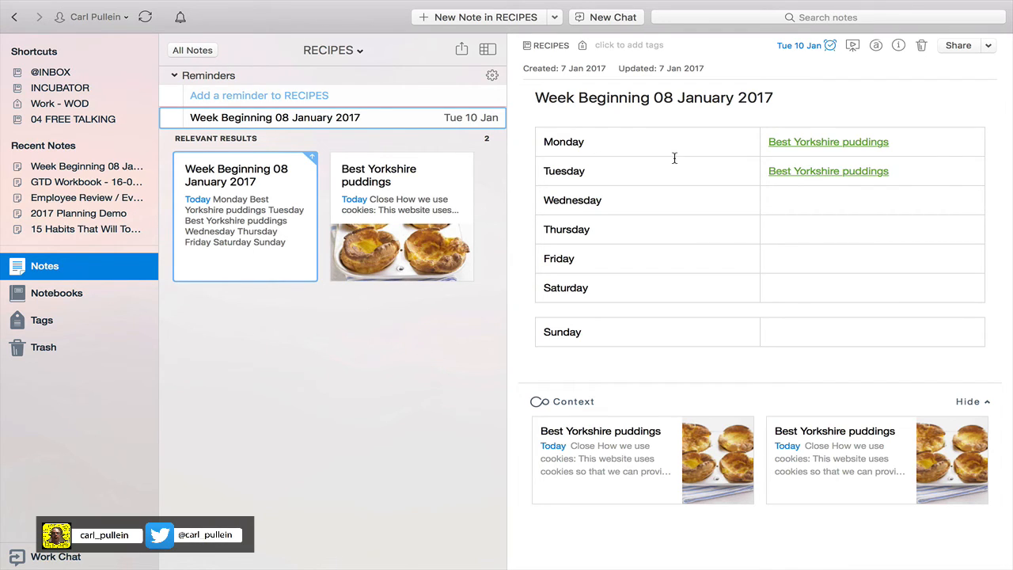
left_click(828, 46)
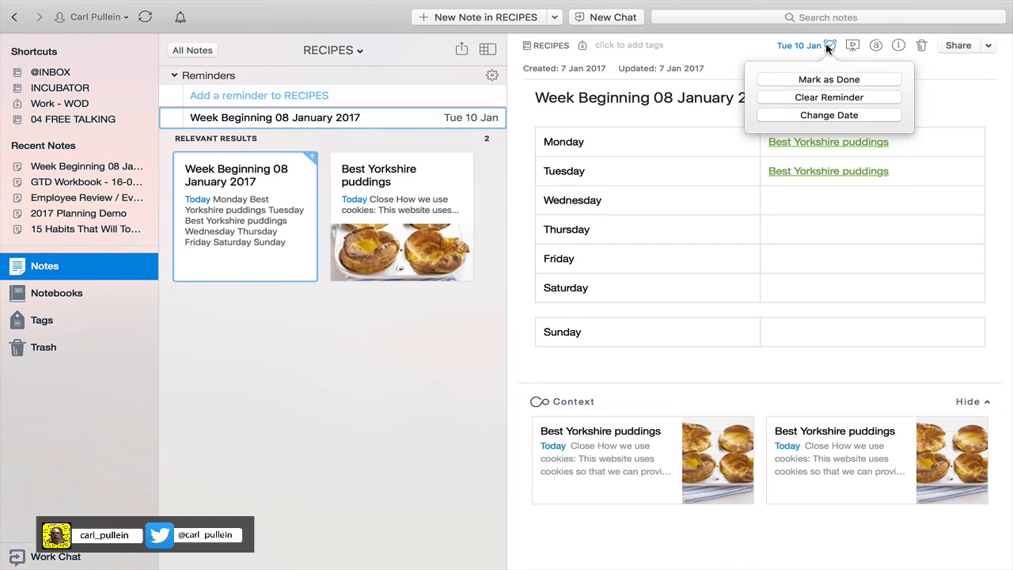
left_click(830, 115)
left_click(809, 207)
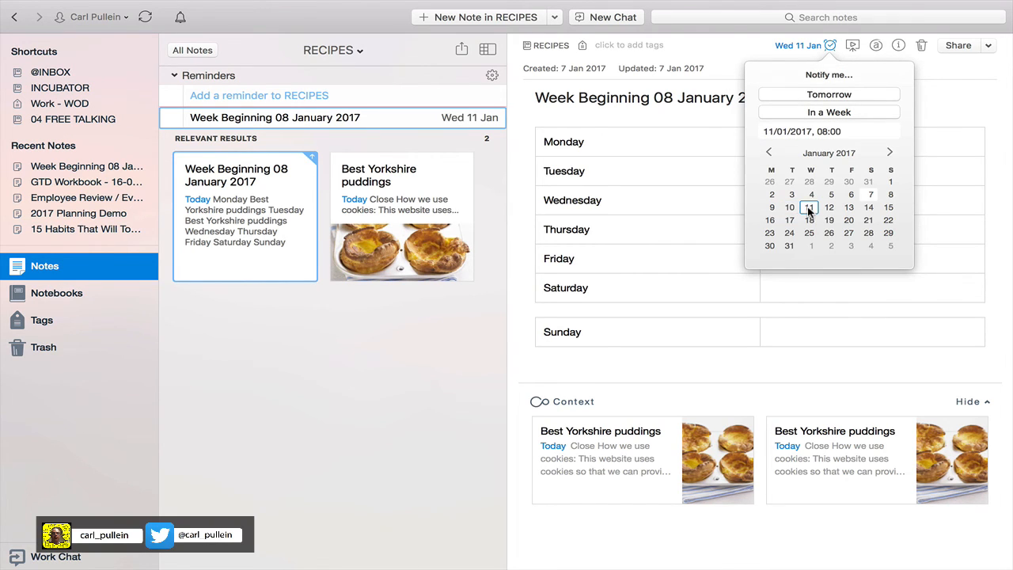
left_click(985, 98)
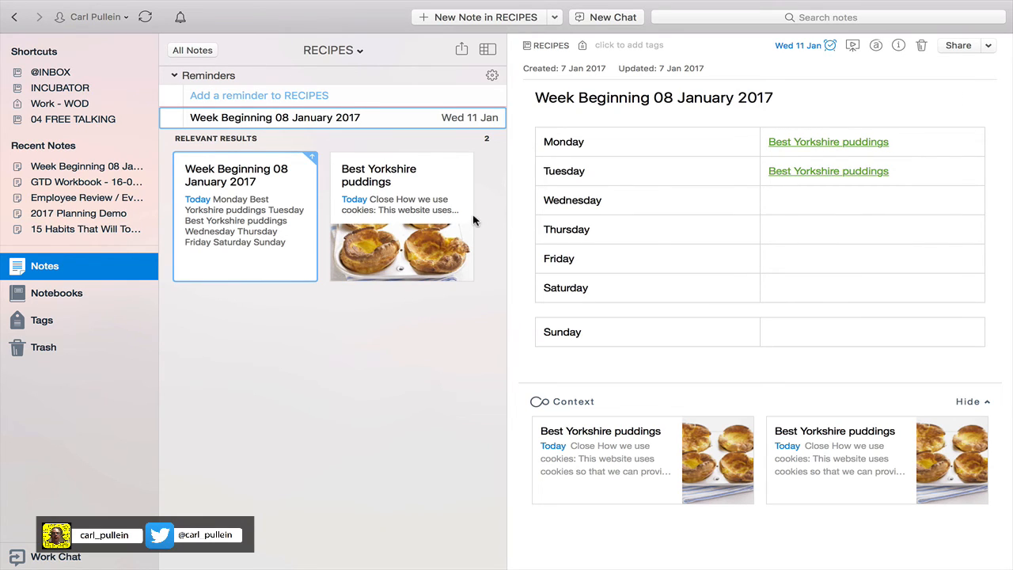
- View the notebook list to locate the RECIPES notebook and return to its notes
left_click(60, 293)
mouse_move(455, 378)
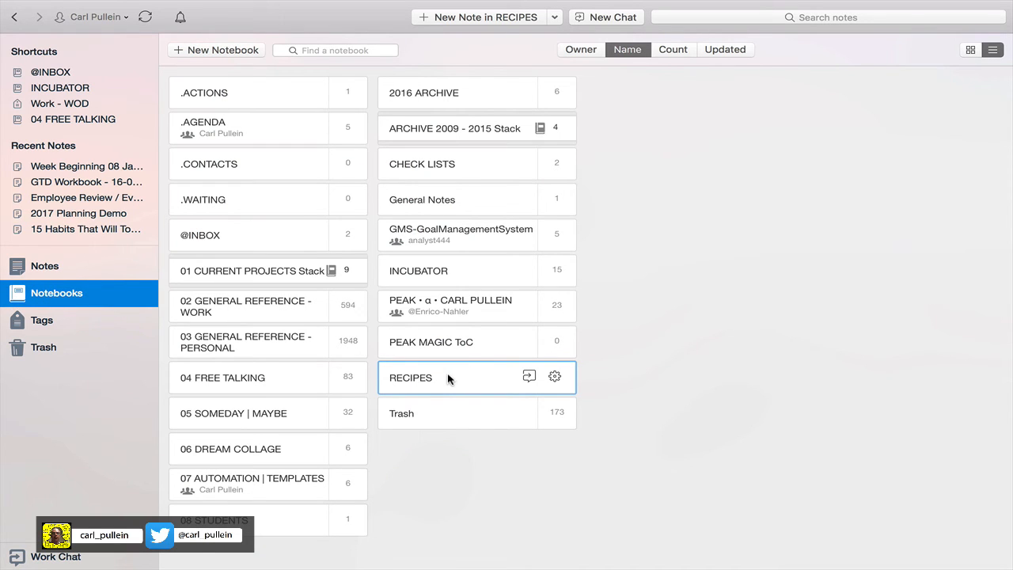
left_click(66, 268)
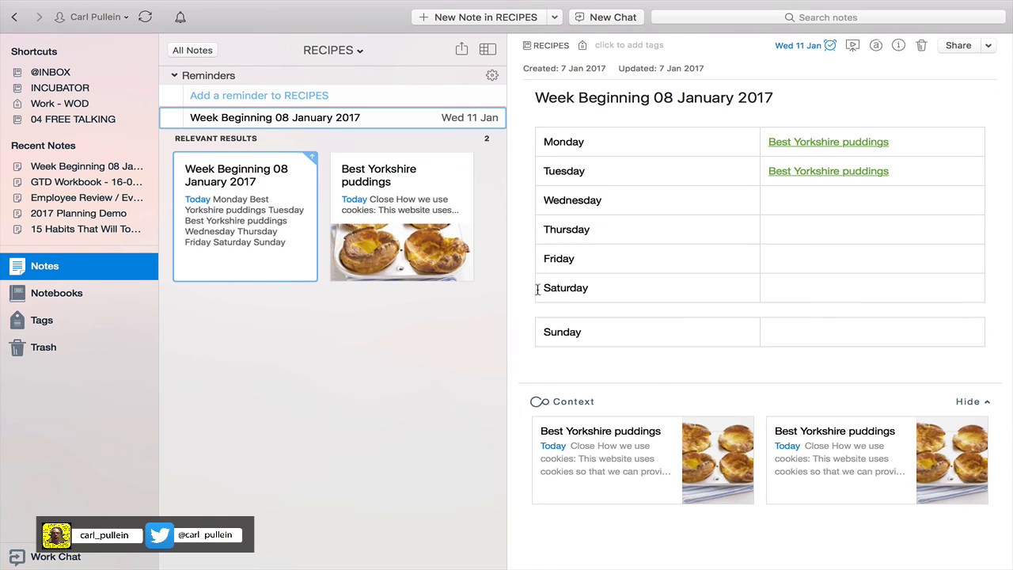
- Duplicate the Week Beginning 08 January 2017 note and retitle the copy "Week Beginning 16 January 2017"
right_click(238, 243)
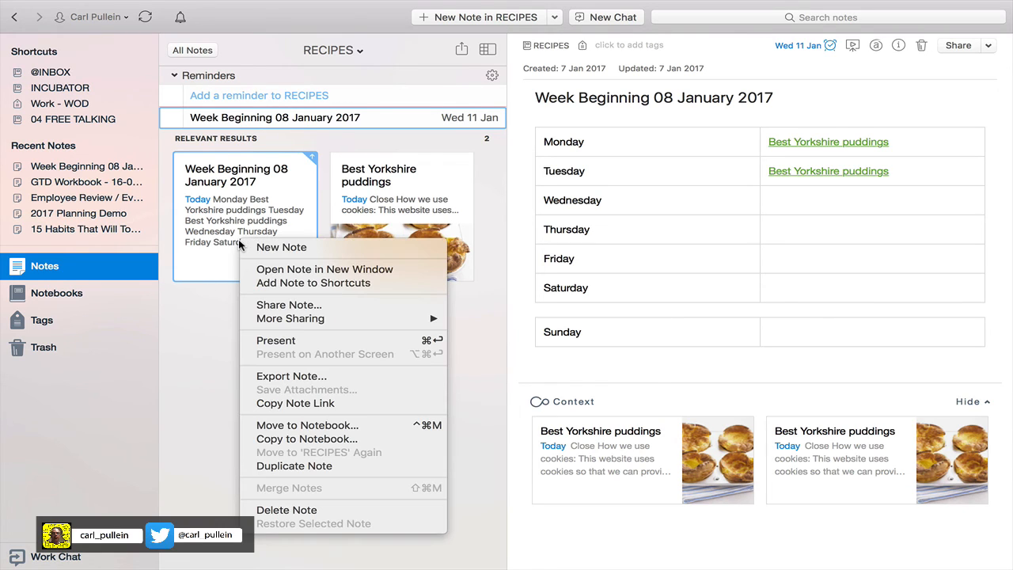
left_click(298, 466)
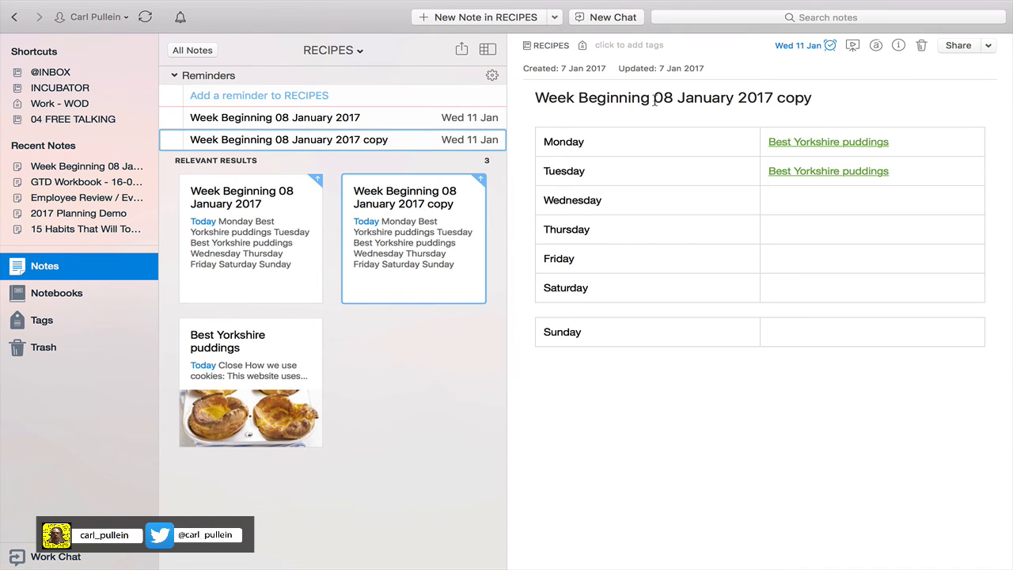
left_click(669, 95)
key("BackSpace")
key("BackSpace")
type("16")
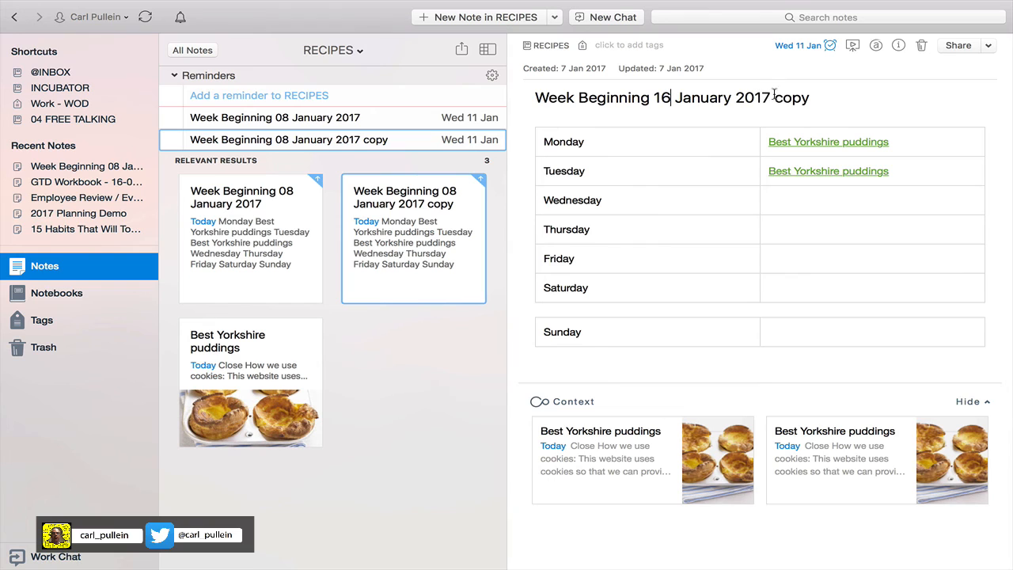
double_click(785, 97)
key("BackSpace")
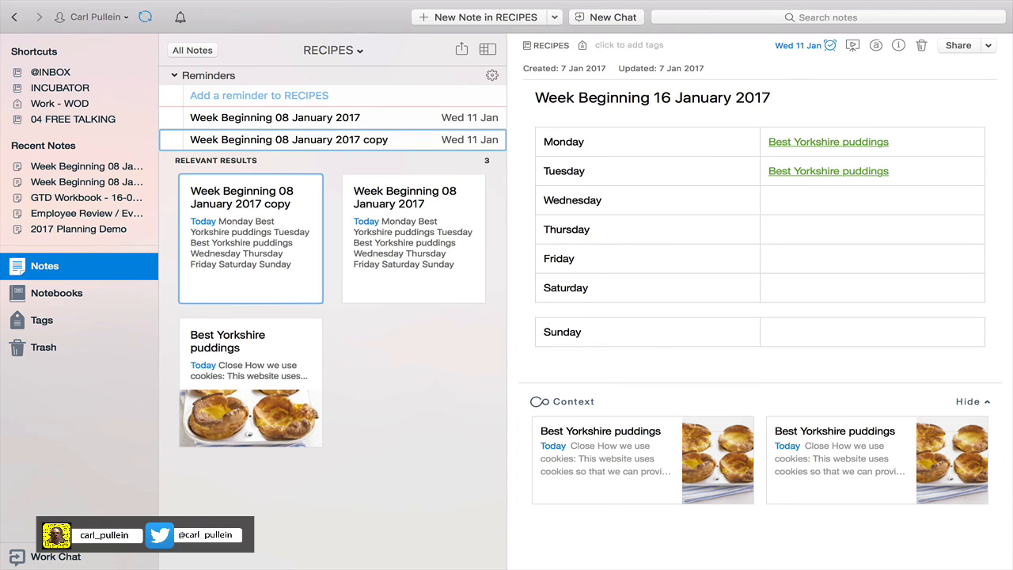
- Delete the Best Yorkshire puddings links from the Monday and Tuesday rows of the Week Beginning 16 January 2017 note
left_click(915, 143)
triple_click(914, 143)
key("BackSpace")
triple_click(919, 172)
key("BackSpace")
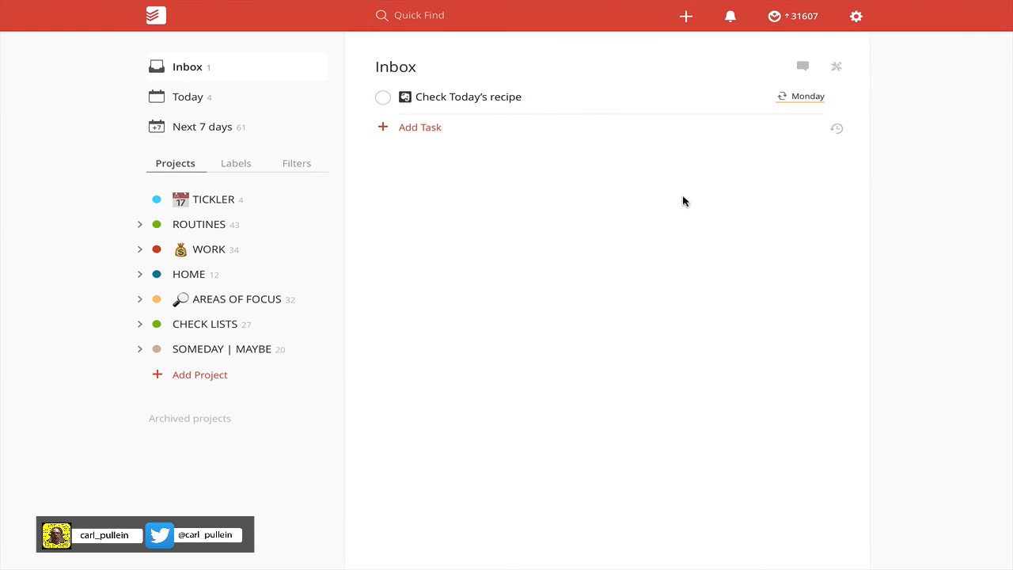
key("ctrl+Right")
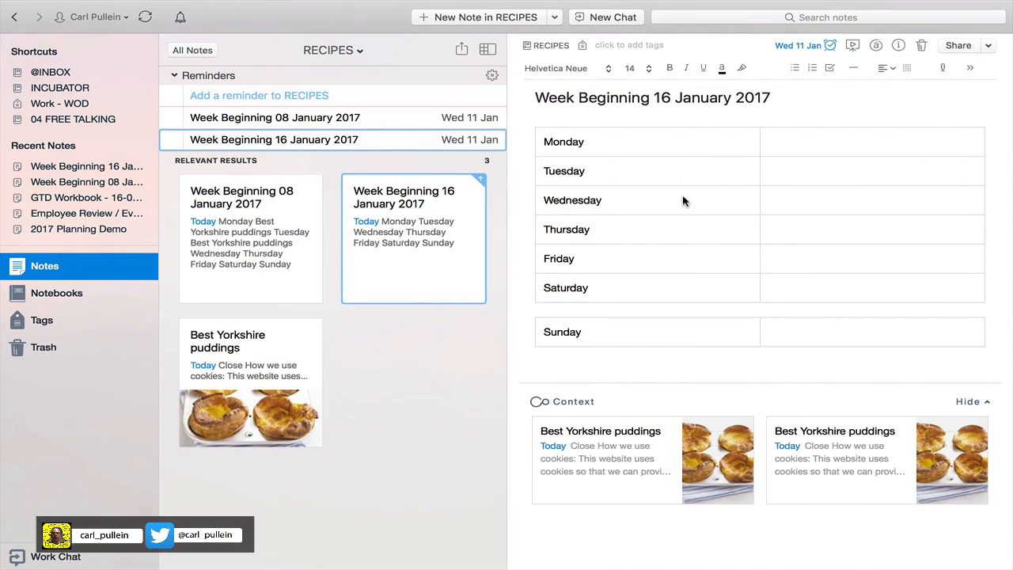